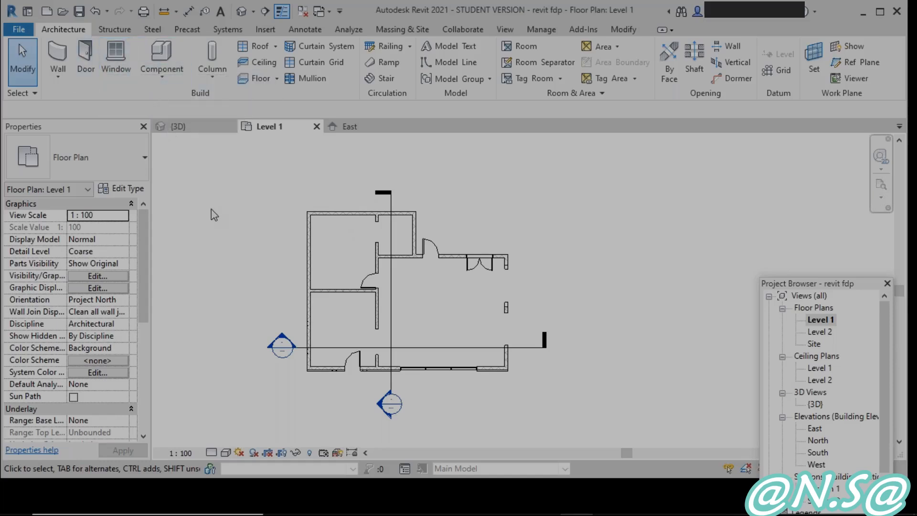
- Start placing a window and choose the M_Fixed 0915 x 1830mm type
key(w)
key(n)
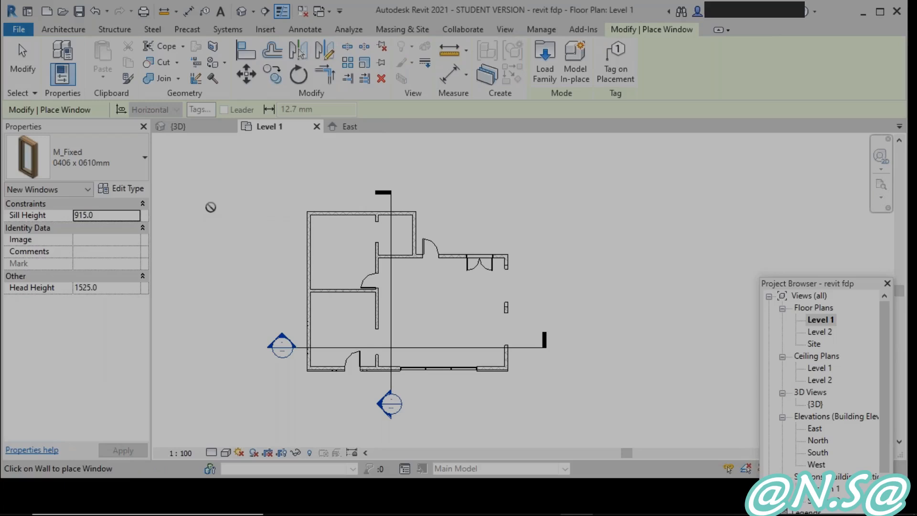
click(145, 165)
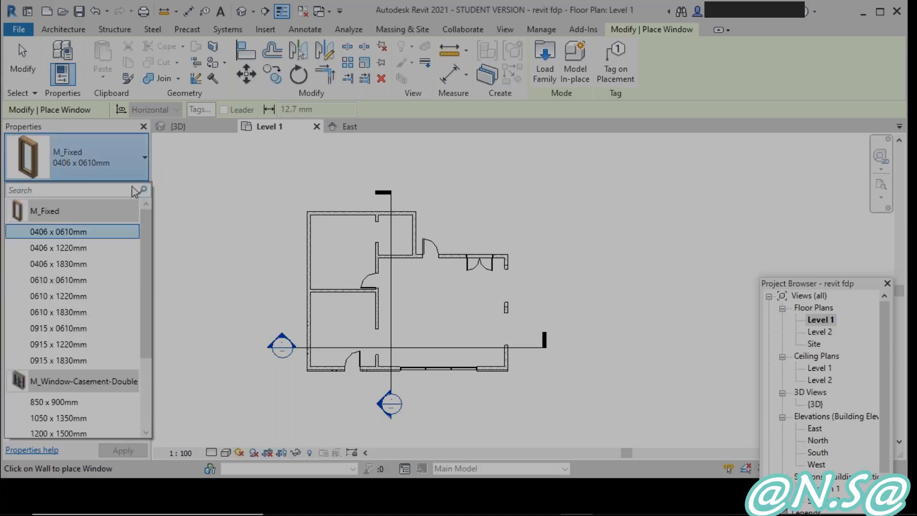
scroll(117, 303, down, 2)
scroll(117, 303, up, 2)
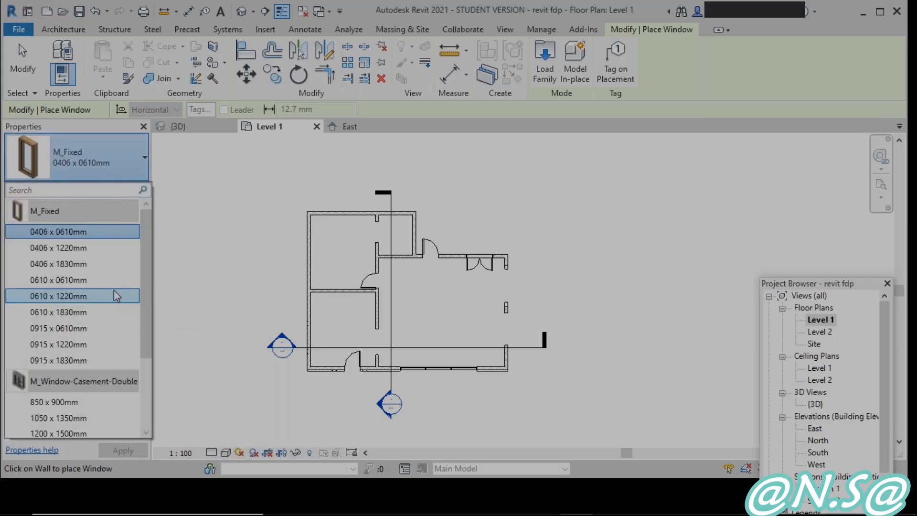
scroll(117, 296, down, 3)
scroll(117, 296, up, 3)
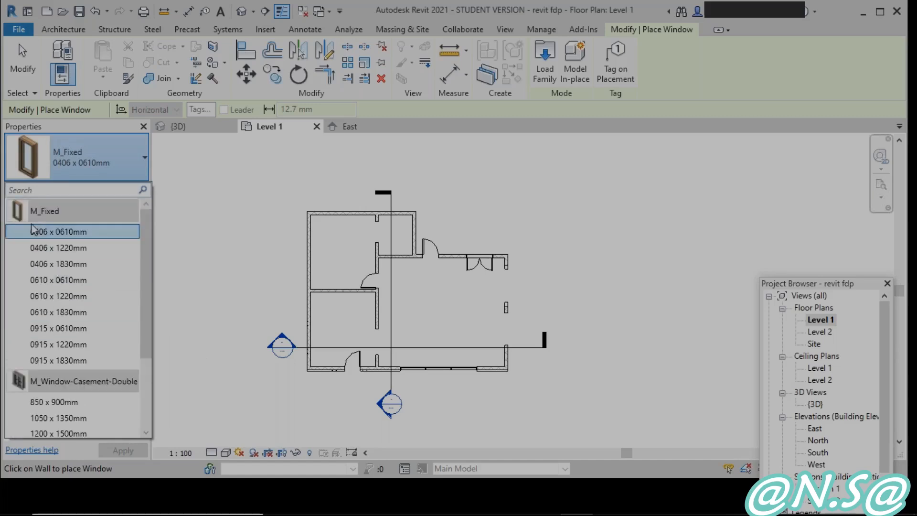
scroll(38, 334, down, 3)
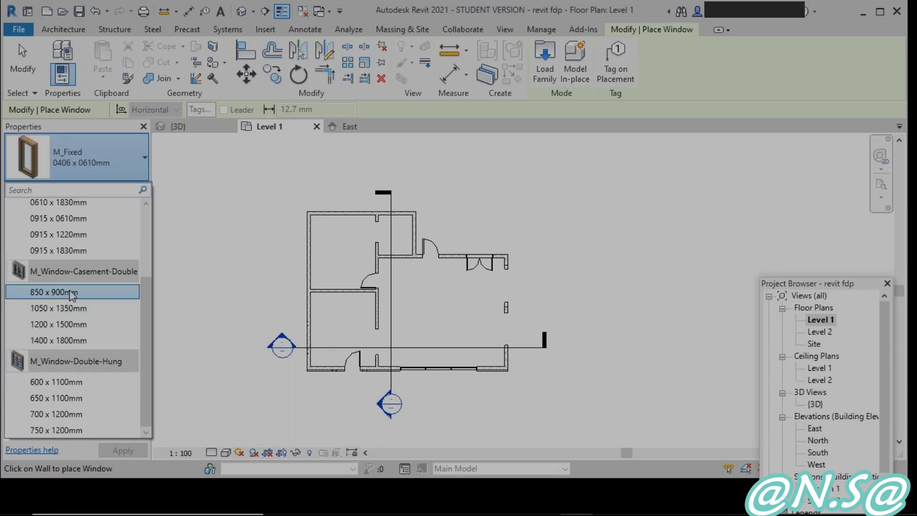
scroll(72, 335, up, 2)
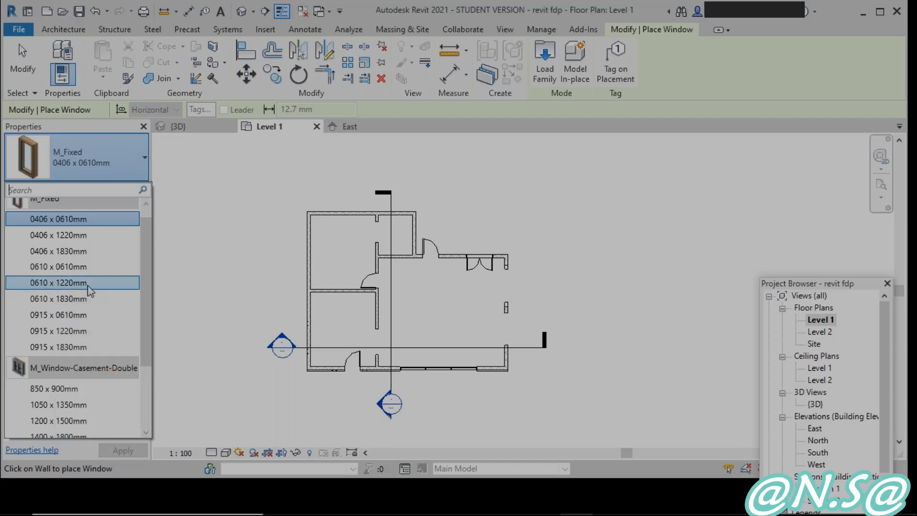
click(71, 348)
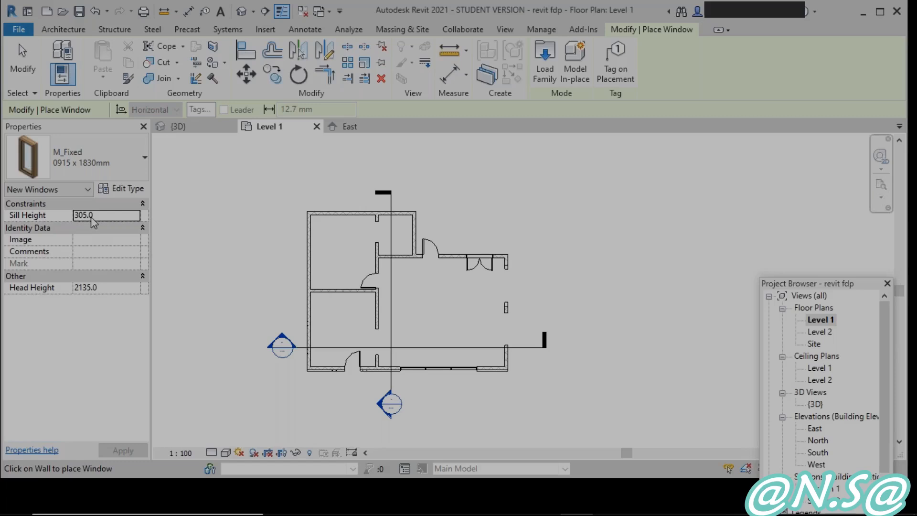
- Set the sill height for the new windows to 500 mm
click(57, 216)
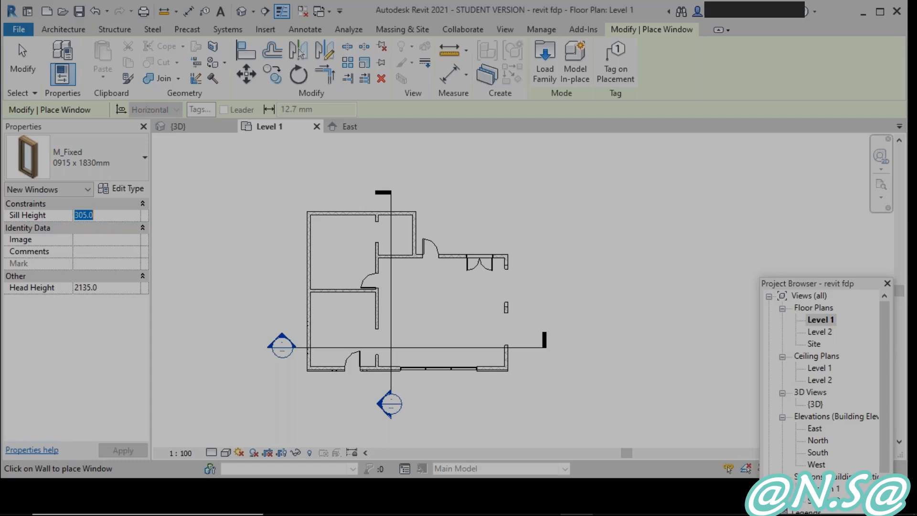
text(500)
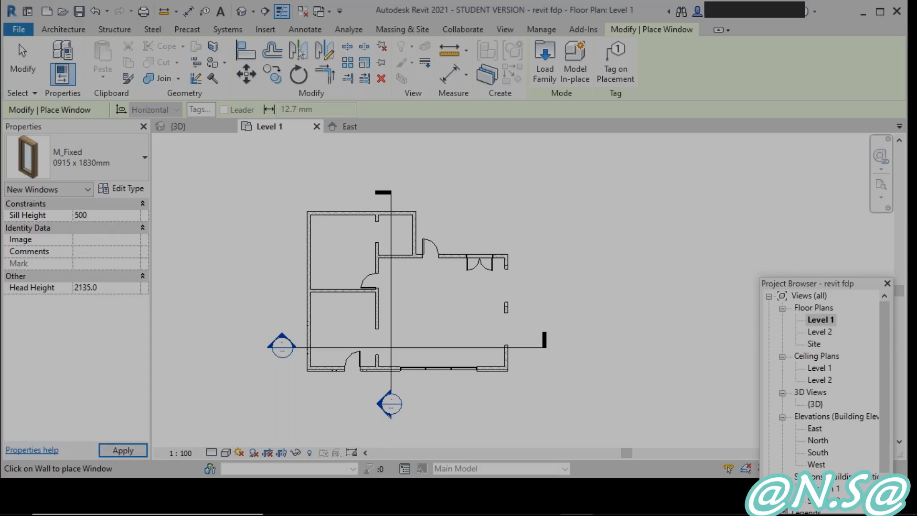
key(Return)
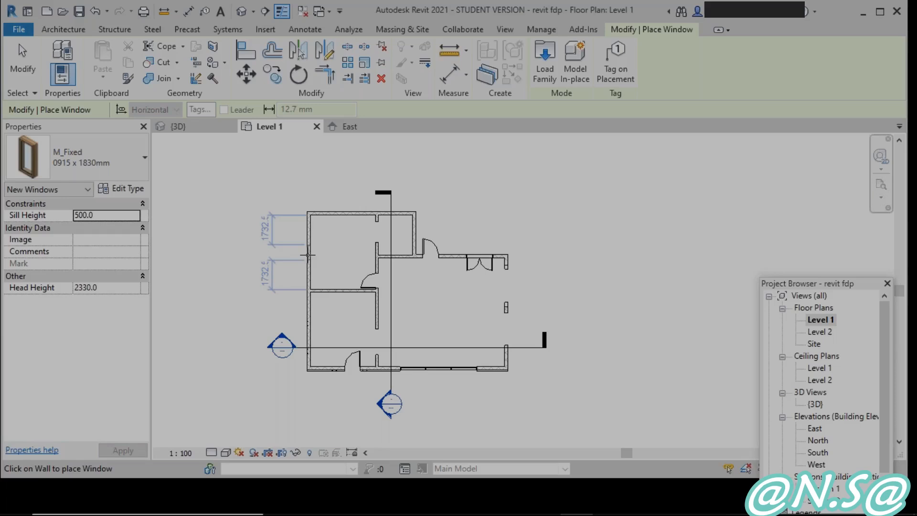
- Place the fixed window in the outer west wall of the upper-left room, 1100 mm above the partition wall, and end the placement
scroll(308, 255, up, 5)
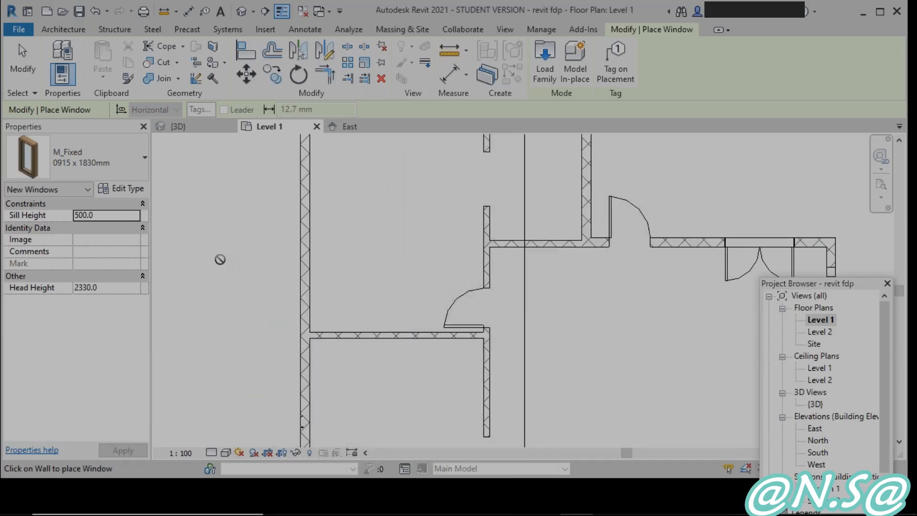
scroll(219, 259, down, 2)
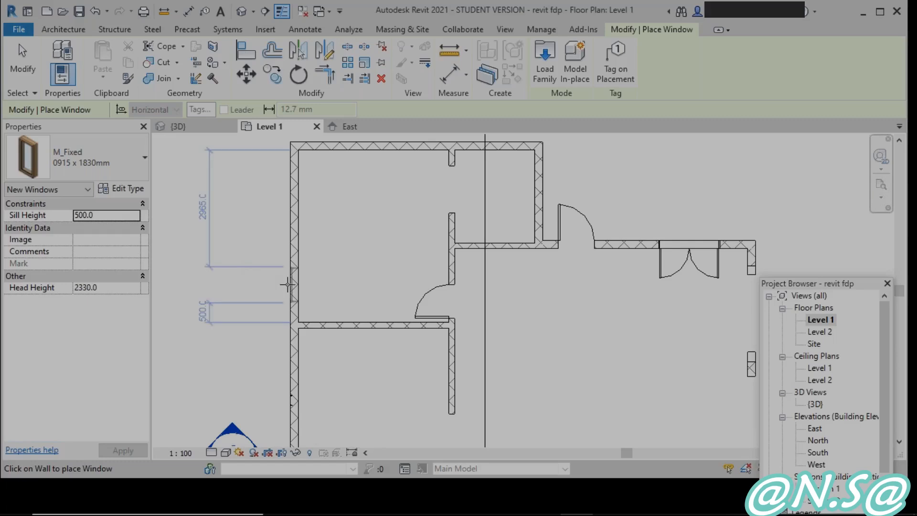
scroll(287, 286, up, 2)
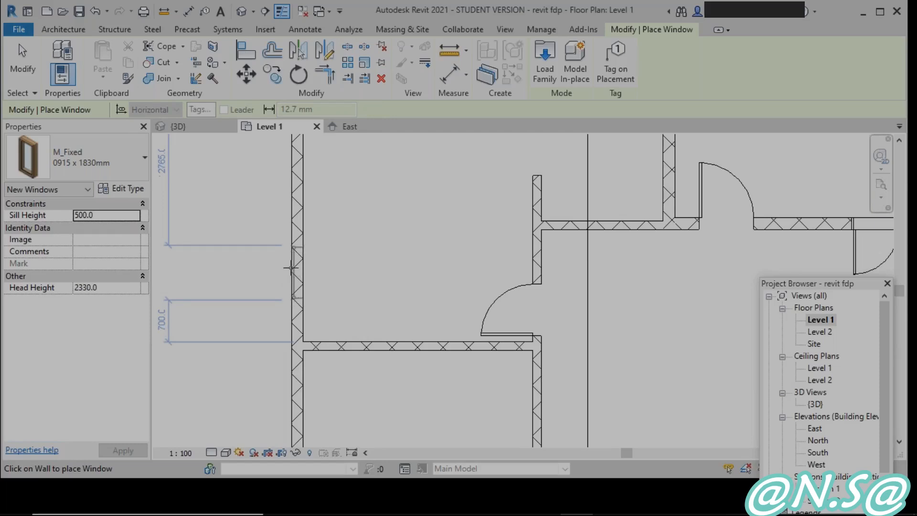
scroll(289, 249, up, 3)
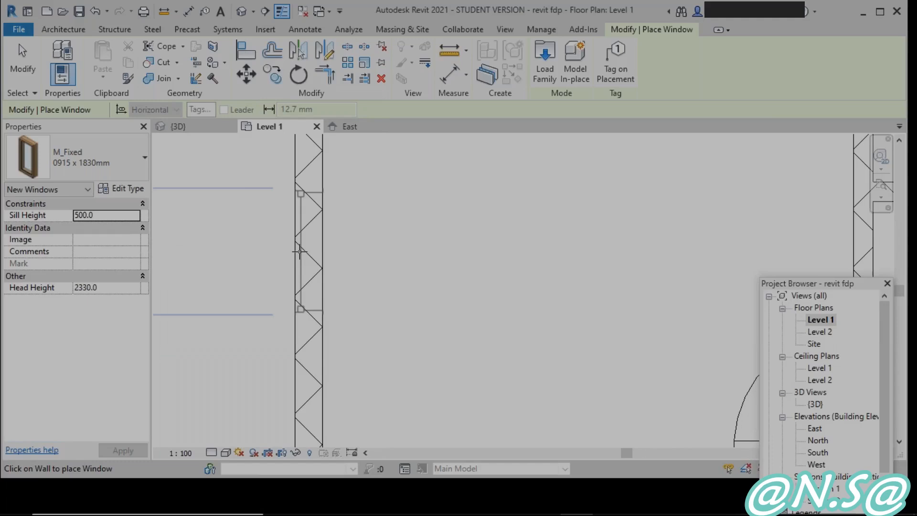
scroll(299, 252, down, 3)
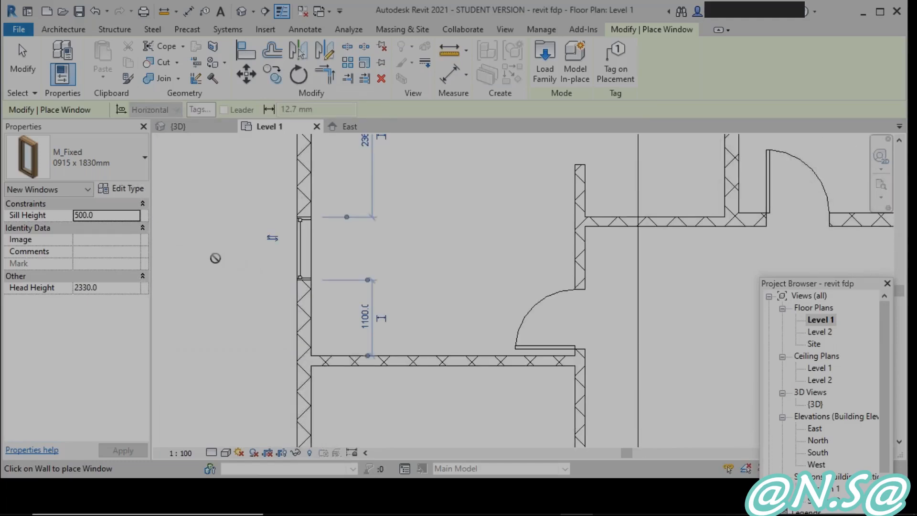
click(23, 61)
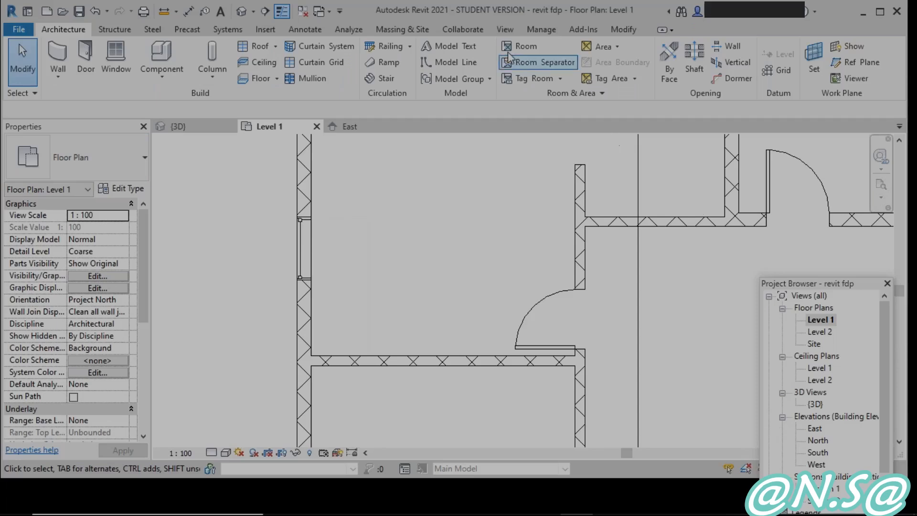
- Open the 3D view and examine the new window from the outer side of its wall
click(242, 11)
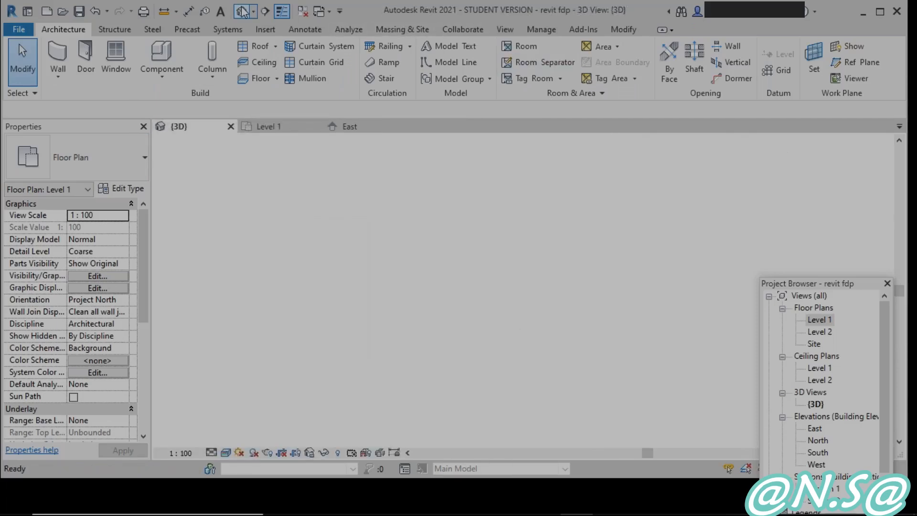
scroll(397, 232, up, 5)
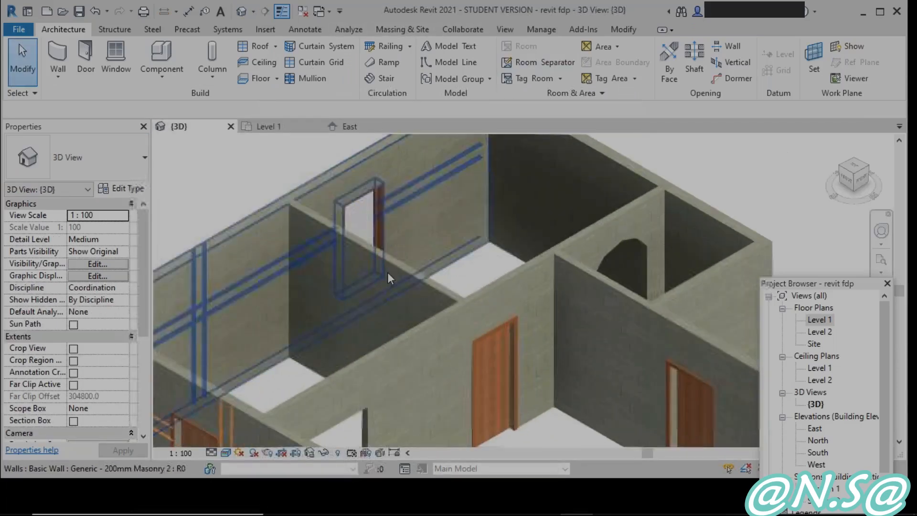
shift+middle_drag(331, 349, 449, 375)
scroll(450, 309, down, 5)
scroll(296, 286, up, 8)
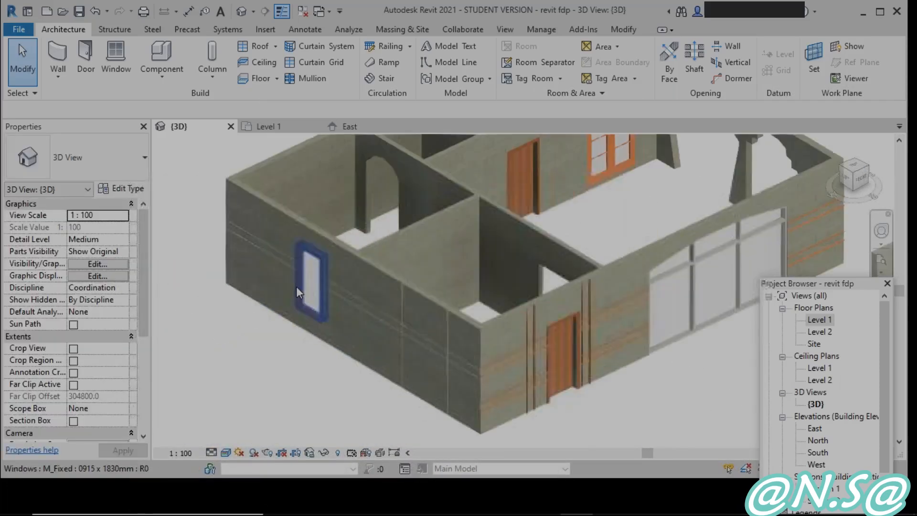
scroll(294, 324, up, 2)
shift+middle_drag(294, 324, 331, 365)
- Change the placed fixed window's sill height to 200 mm through its temporary dimension, and deselect the window
click(333, 364)
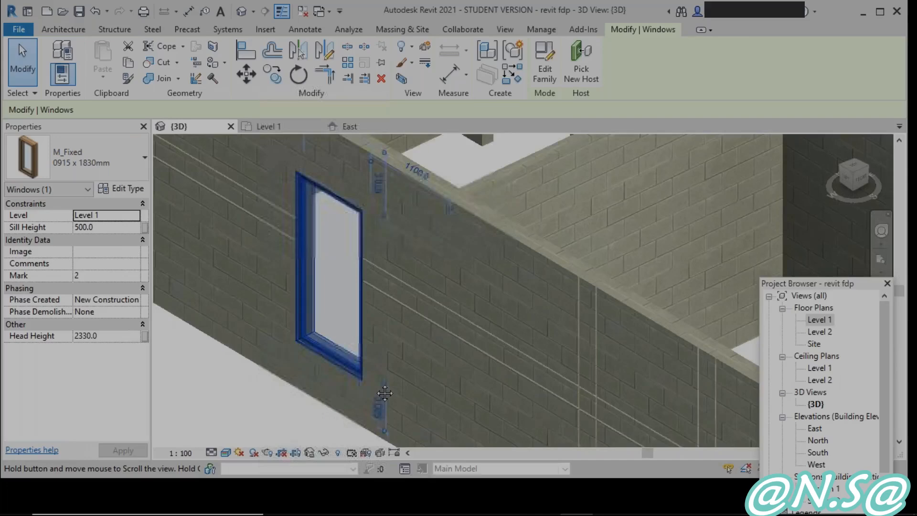
middle_drag(377, 420, 374, 366)
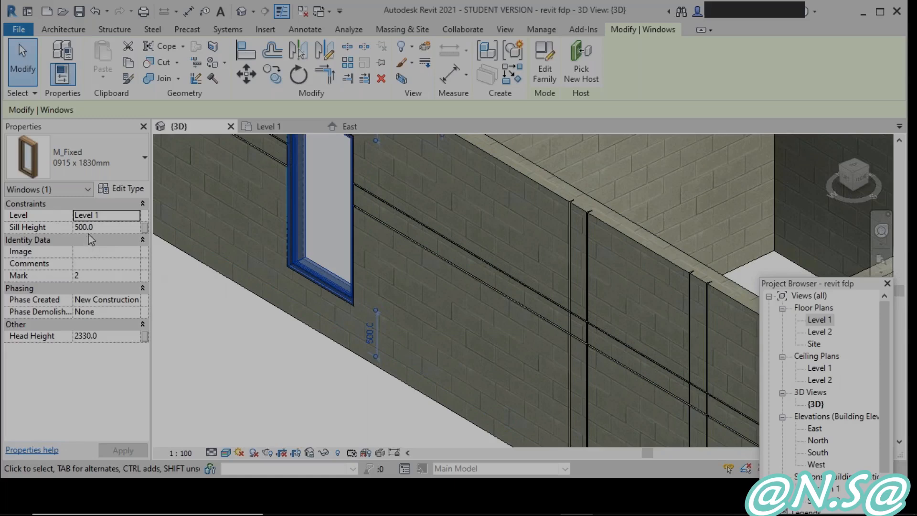
click(372, 338)
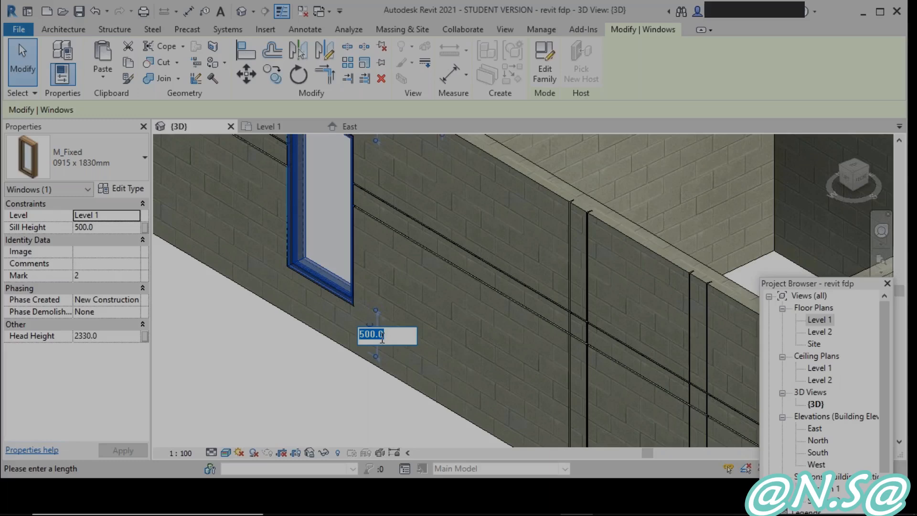
text(22)
key(Return)
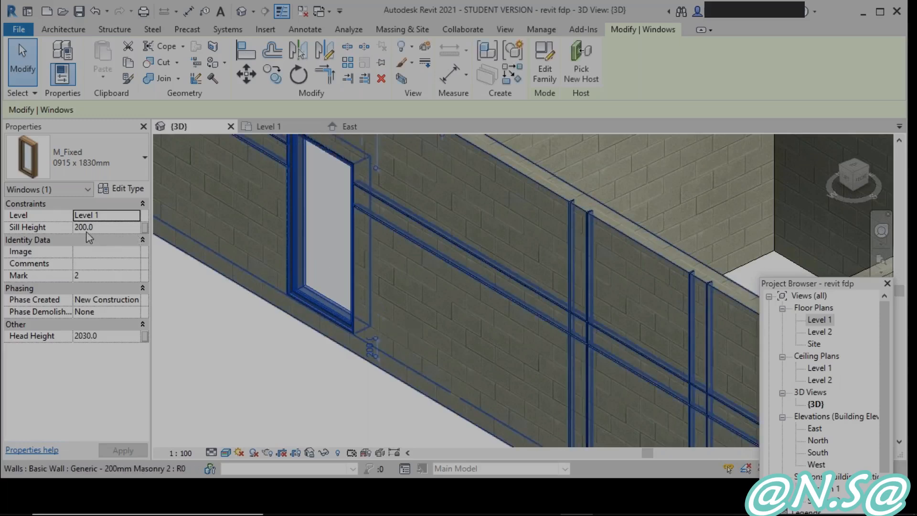
middle_drag(369, 329, 371, 376)
key(Escape)
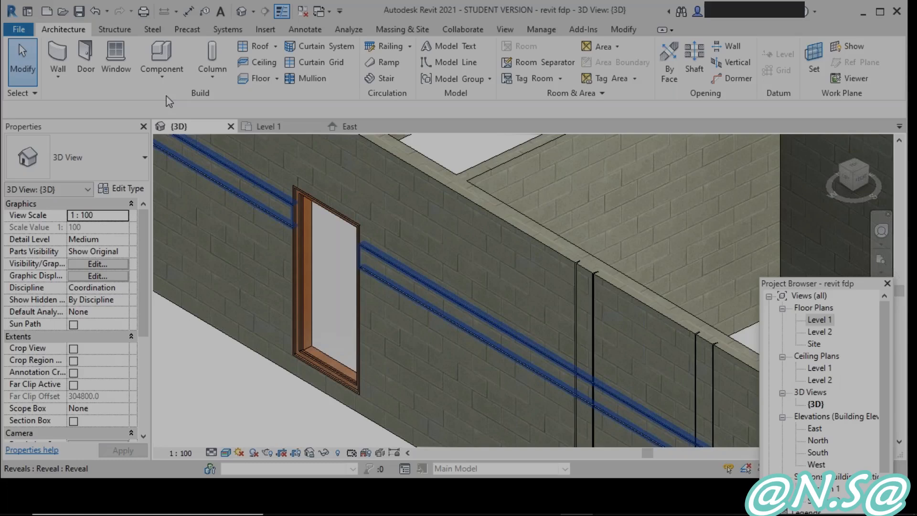
key(Escape)
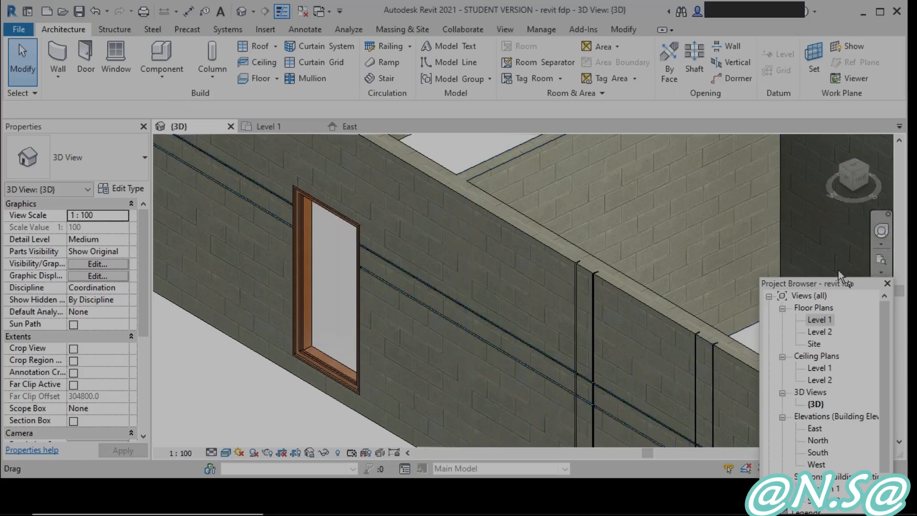
- Return to the Level 1 floor plan, restart window placement and browse the English family library to its Windows folder
double_click(817, 320)
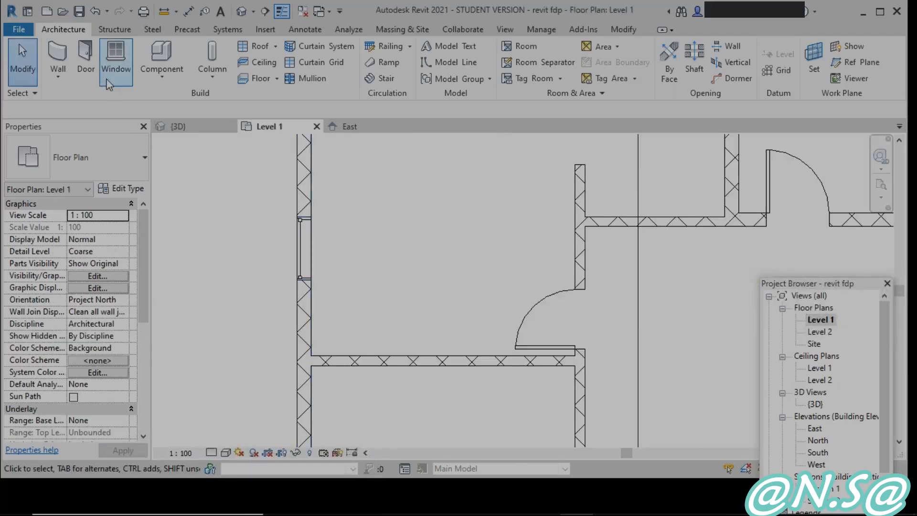
click(114, 60)
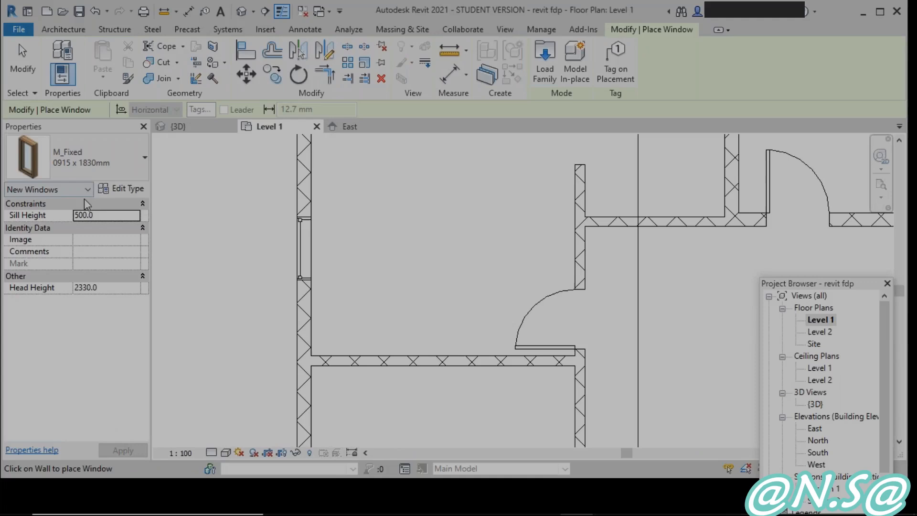
click(554, 76)
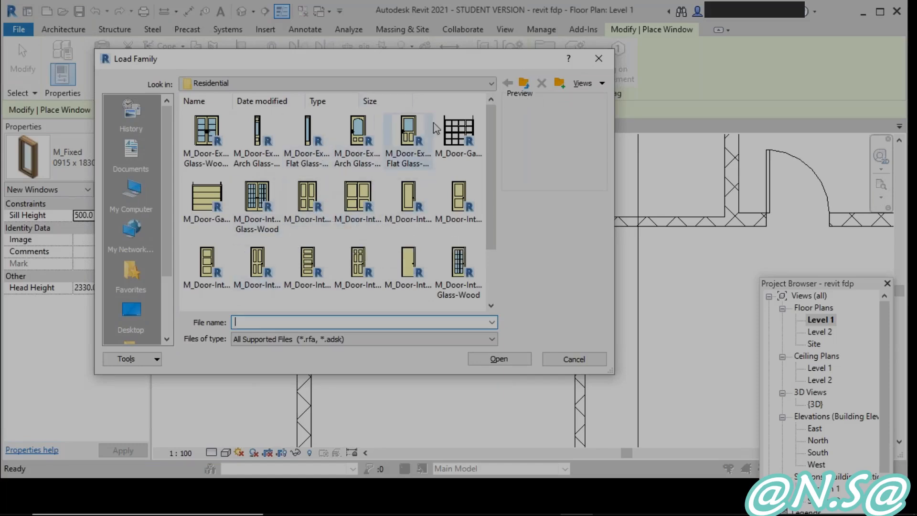
click(524, 84)
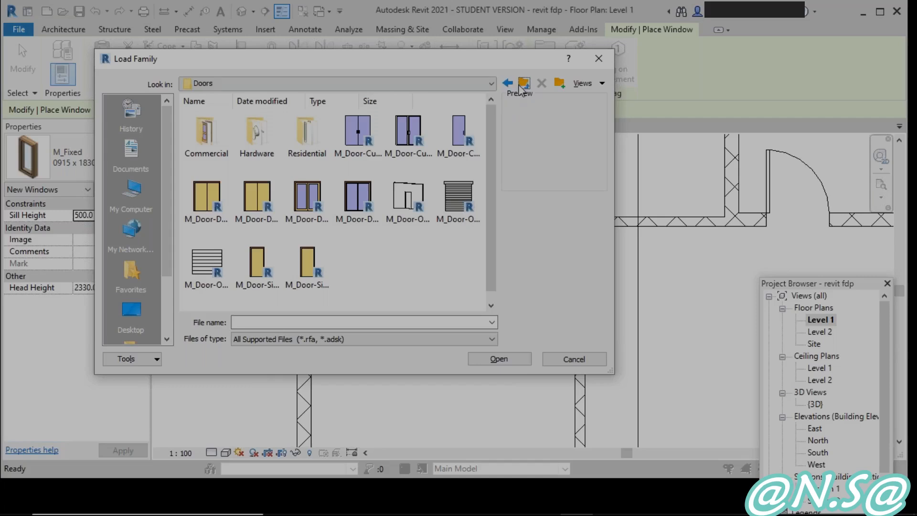
click(524, 84)
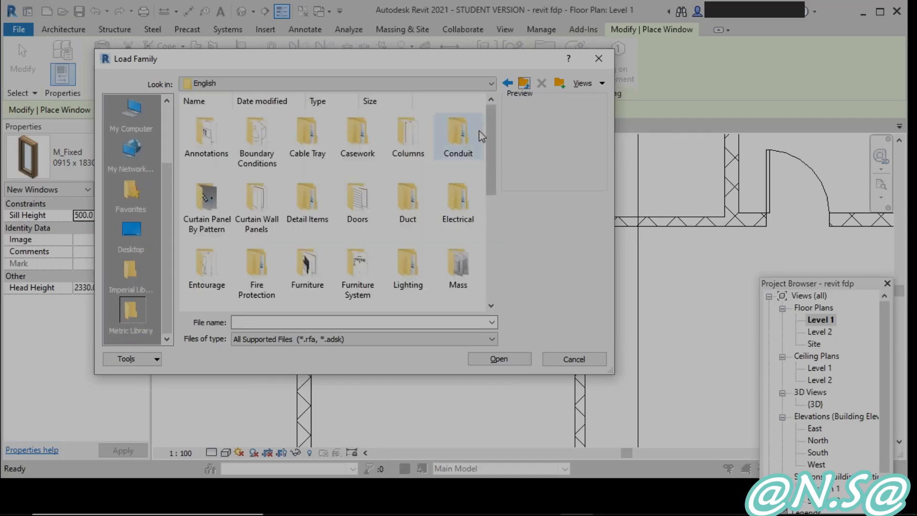
drag(489, 151, 489, 263)
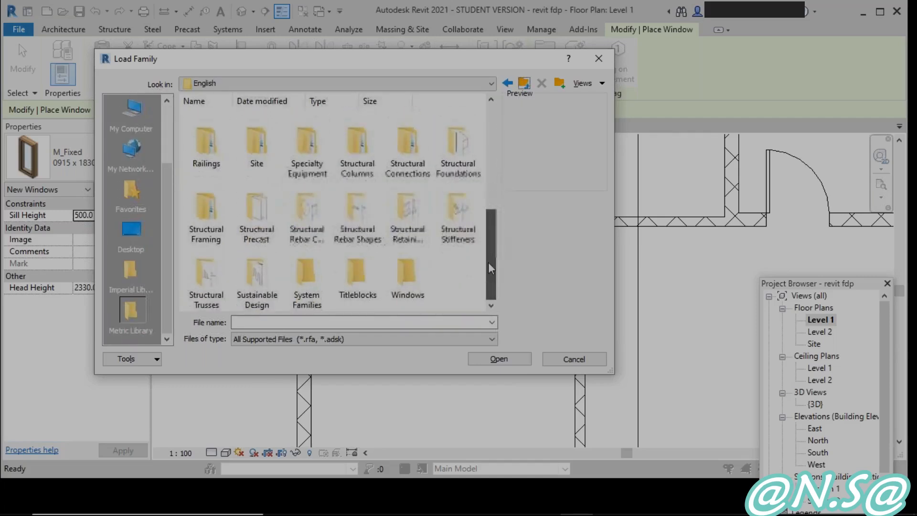
double_click(412, 283)
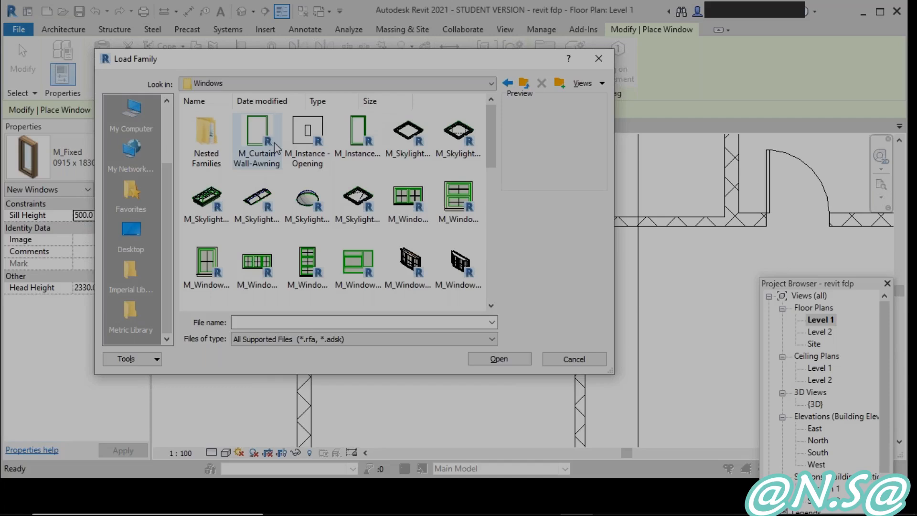
- Load the M_Window-Casement-Triple-Transom family with its 1550 x 1200mm type
drag(491, 153, 491, 258)
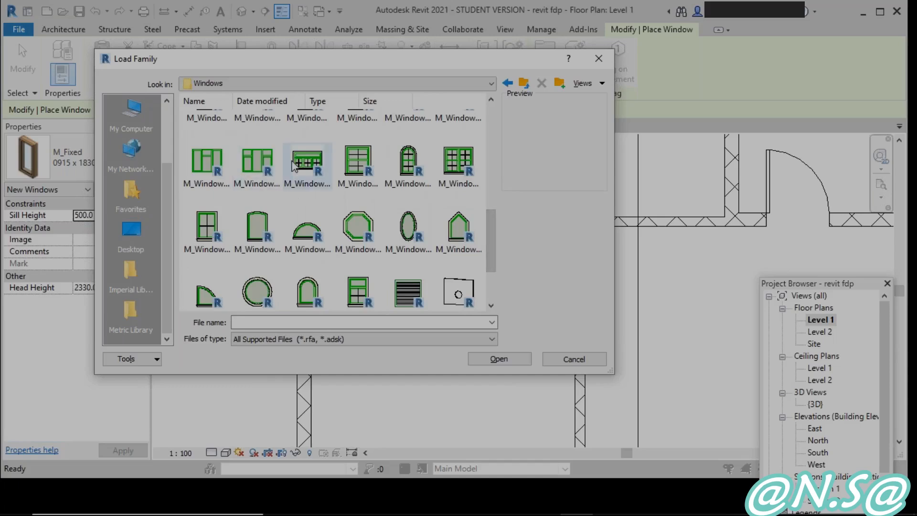
click(311, 162)
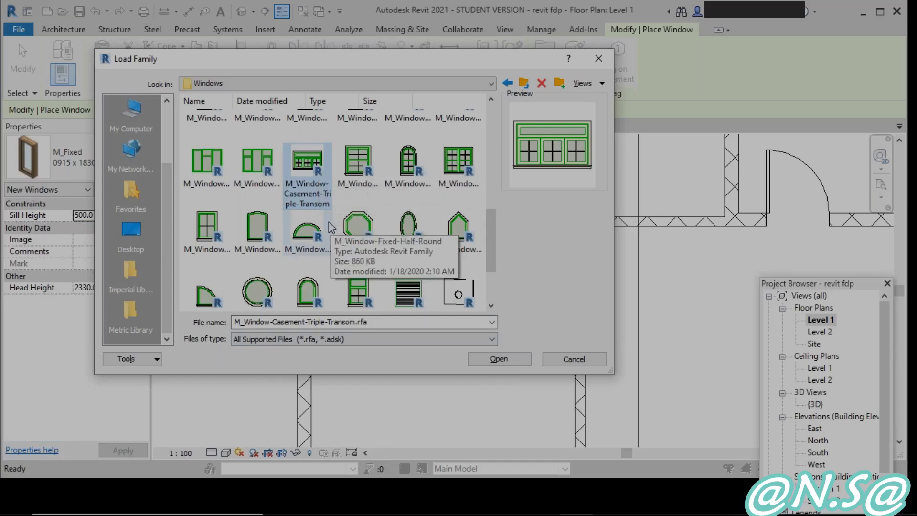
click(497, 361)
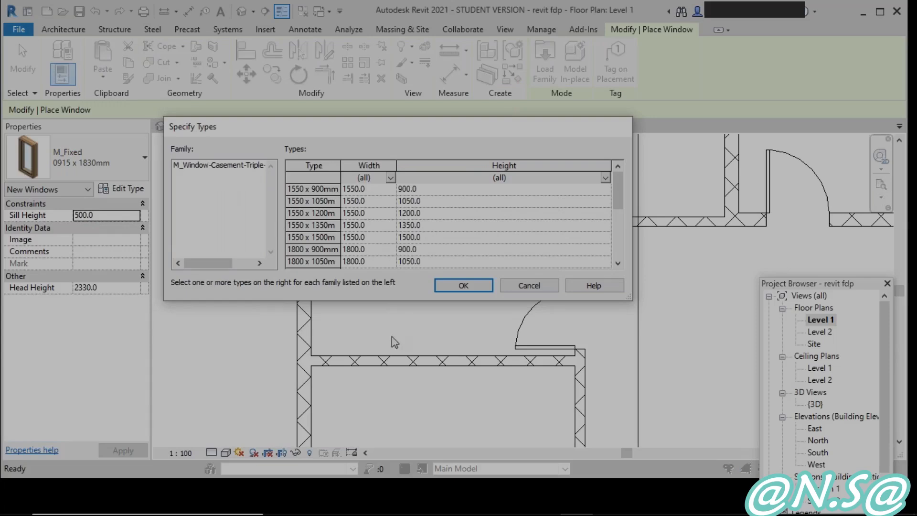
click(297, 213)
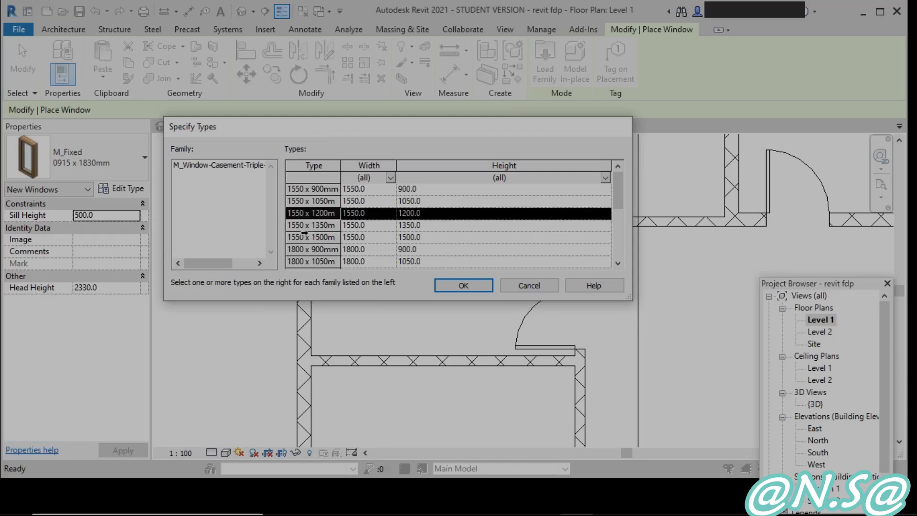
click(452, 286)
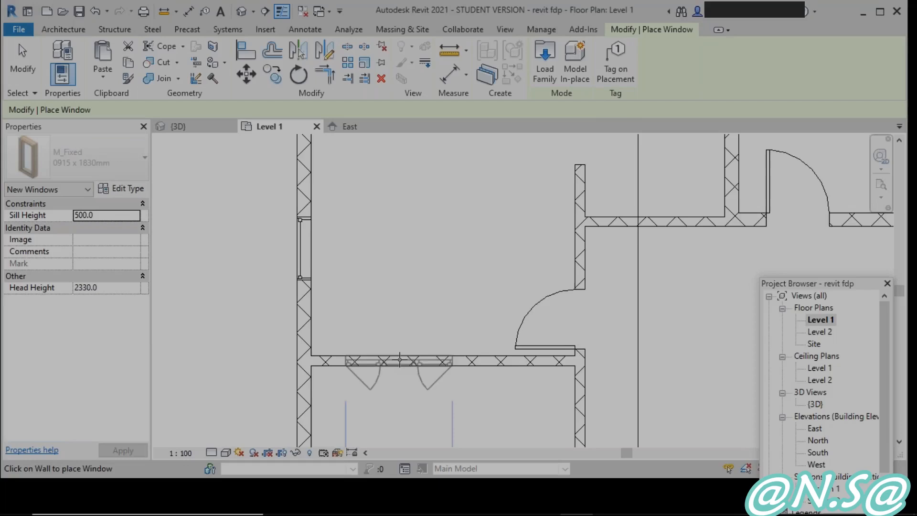
- Place the triple-transom casement window in the outer west wall of the lower-left room, 1415 mm from both adjoining walls, and end placement
scroll(400, 359, down, 3)
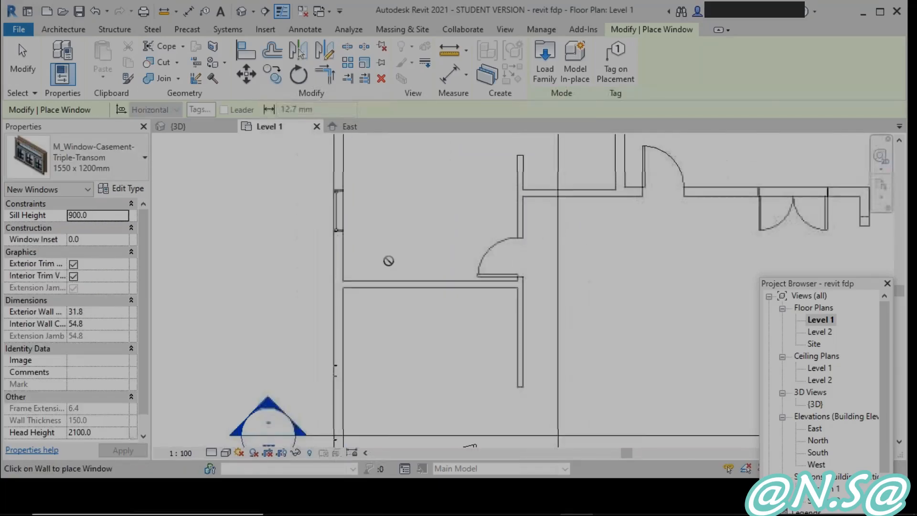
scroll(405, 271, down, 1)
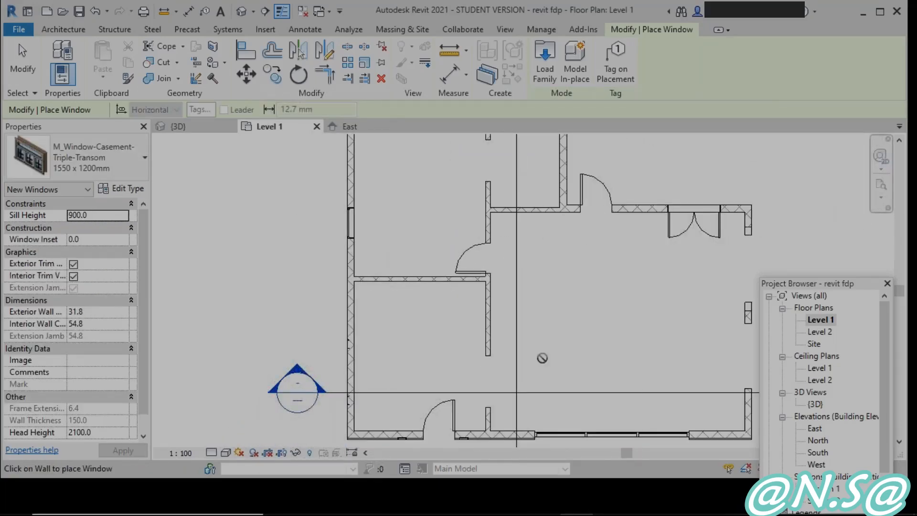
middle_drag(600, 413, 425, 334)
middle_drag(349, 346, 651, 409)
scroll(473, 337, up, 1)
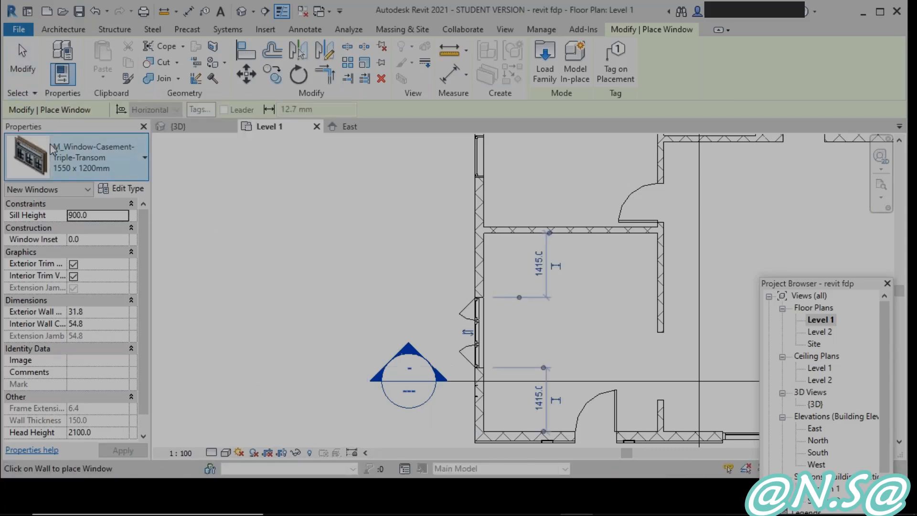
click(146, 173)
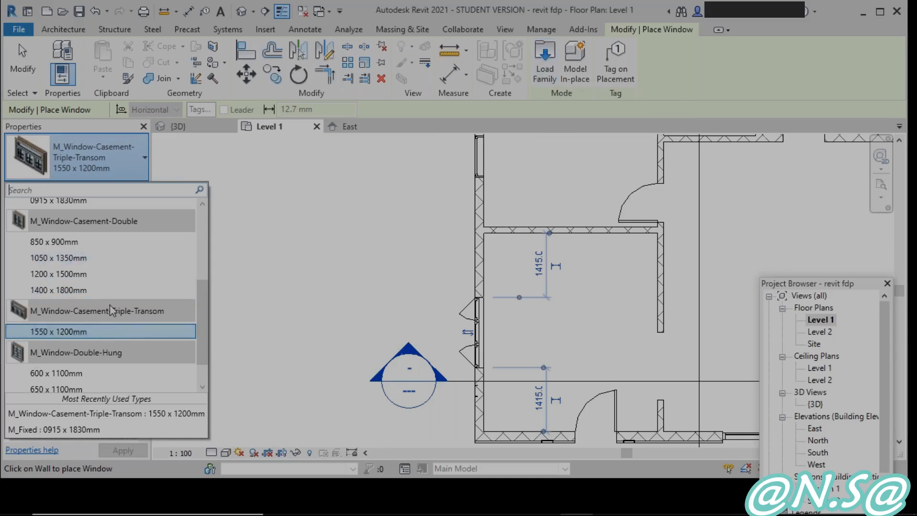
mouse_move(110, 294)
click(22, 67)
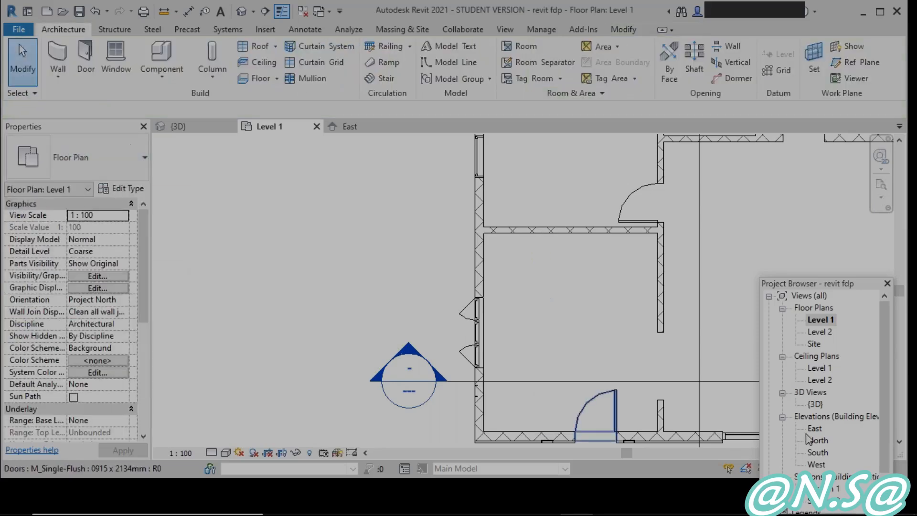
- Open the 3D view and examine the new casement window beside the fixed window from outside the wall
double_click(817, 405)
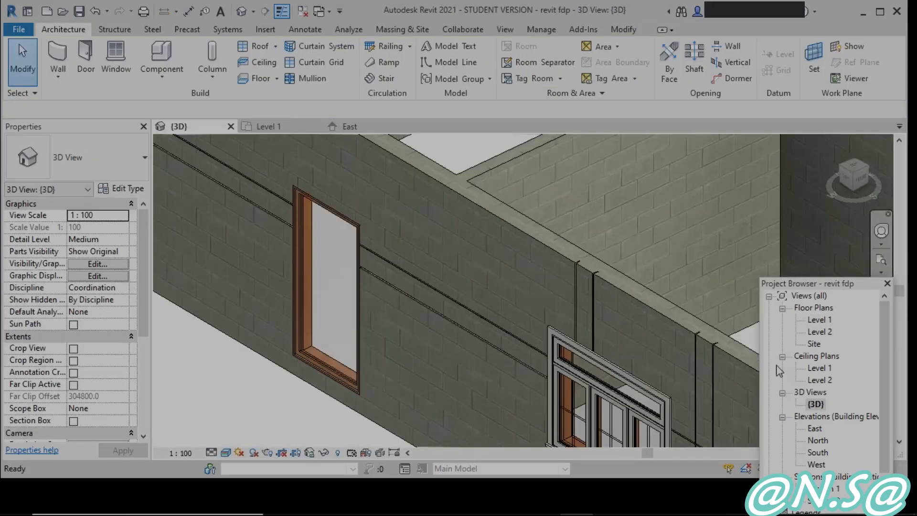
middle_drag(678, 325, 641, 230)
scroll(617, 334, up, 1)
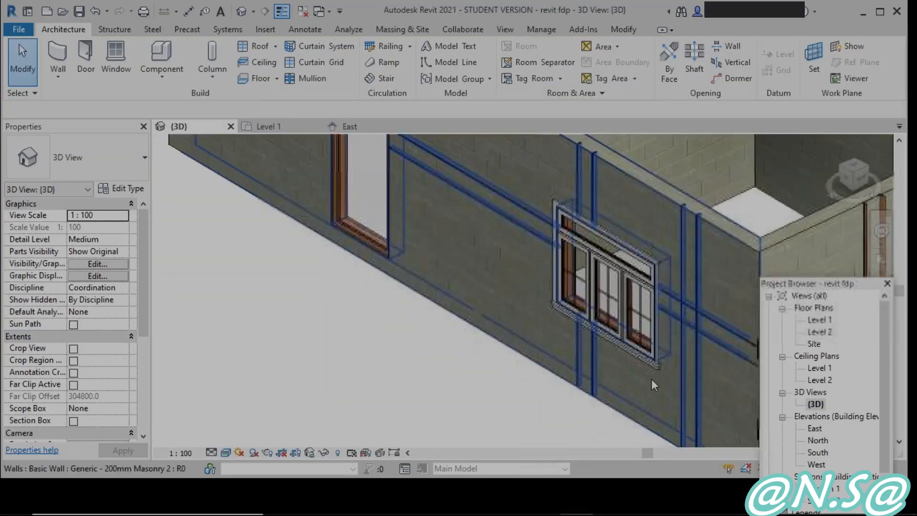
scroll(652, 379, up, 1)
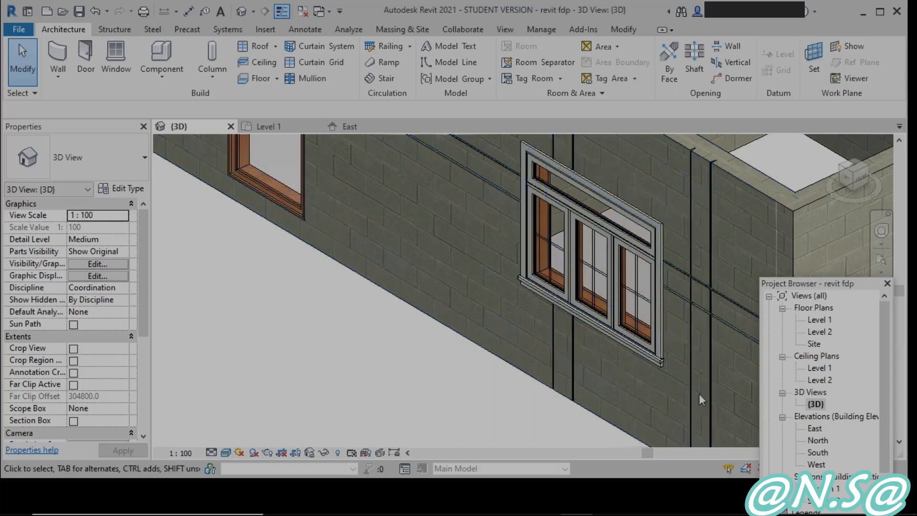
middle_drag(675, 387, 559, 418)
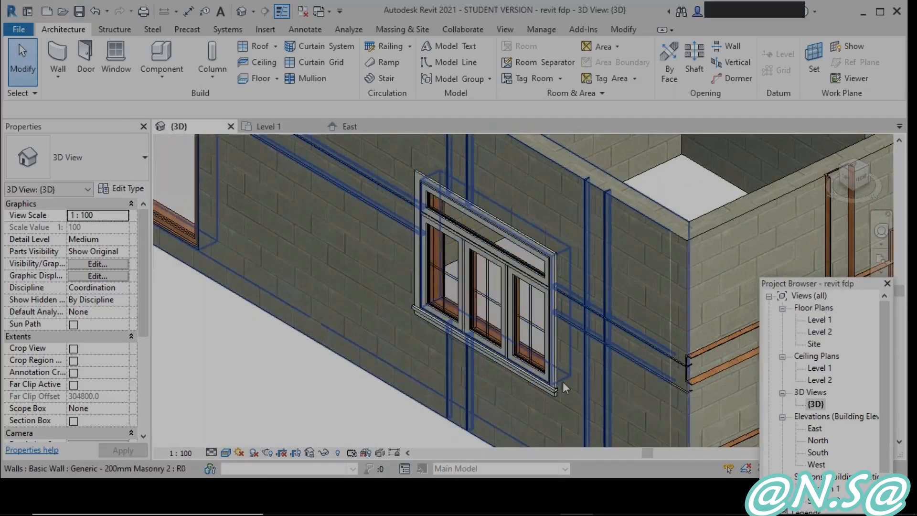
shift+middle_drag(563, 394, 721, 342)
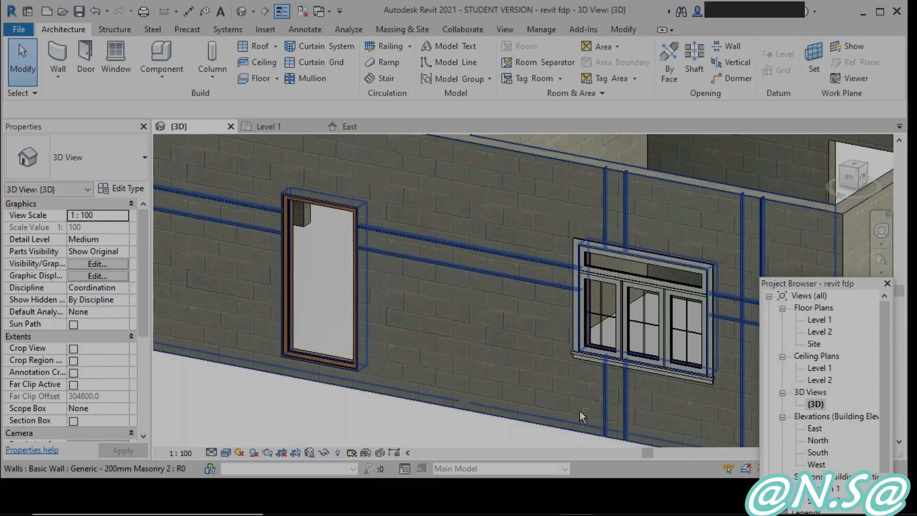
shift+middle_drag(550, 415, 381, 404)
shift+middle_drag(584, 363, 760, 330)
- Return to the Level 1 floor plan and restart window placement
double_click(821, 321)
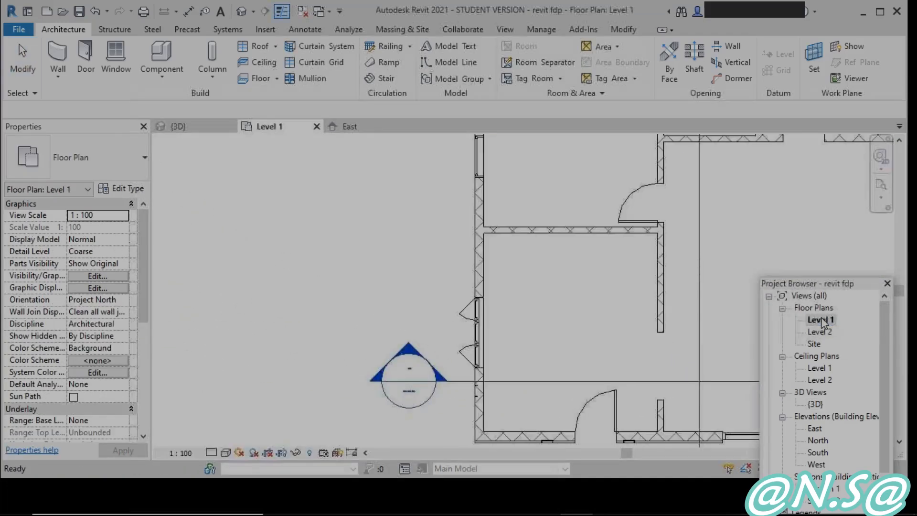
click(125, 69)
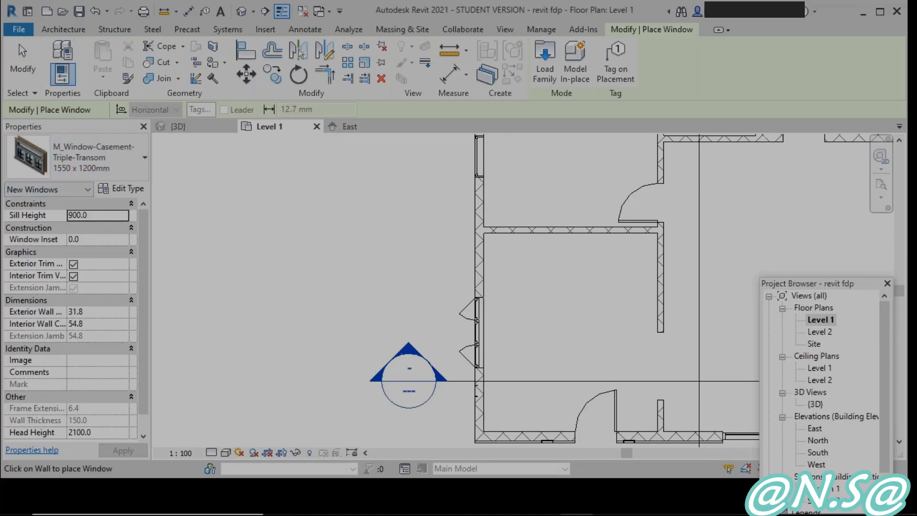
click(38, 70)
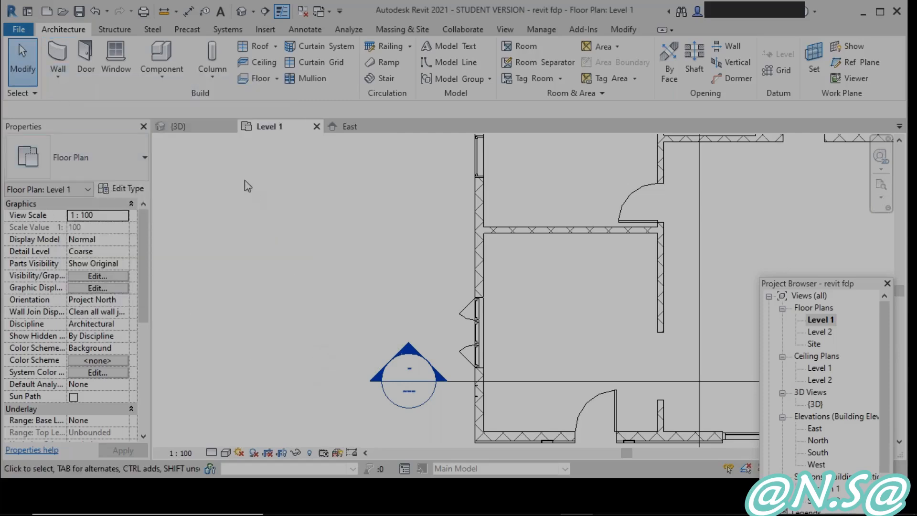
click(115, 66)
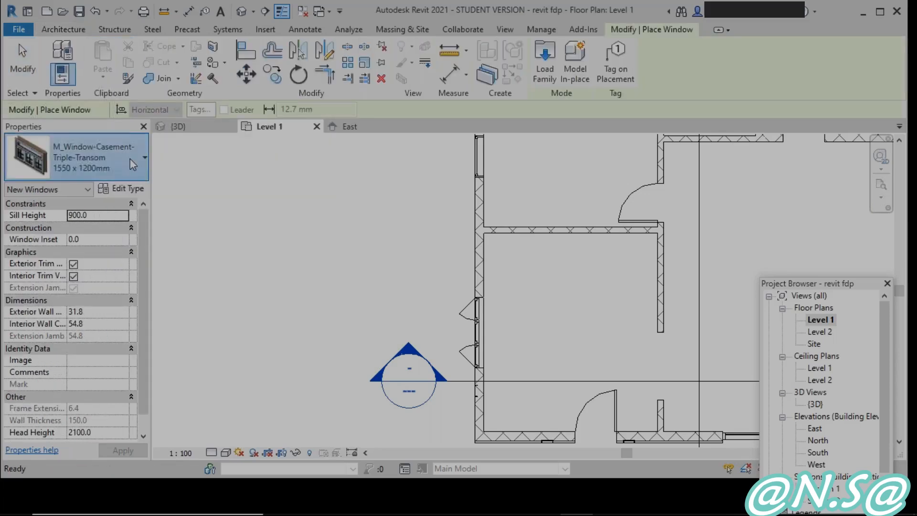
- Look through the loaded window types, choose M_Fixed 0915 x 1830mm for placement, and save the project
click(96, 158)
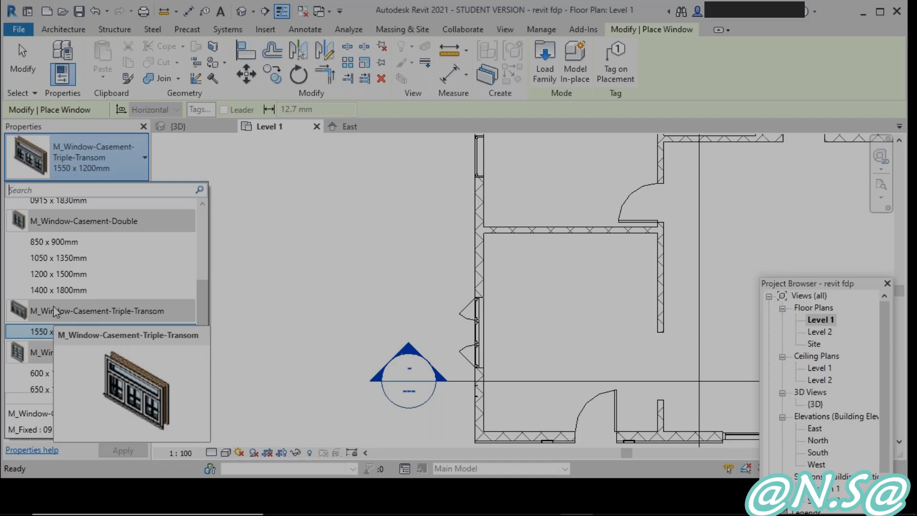
scroll(53, 313, up, 3)
scroll(54, 310, up, 3)
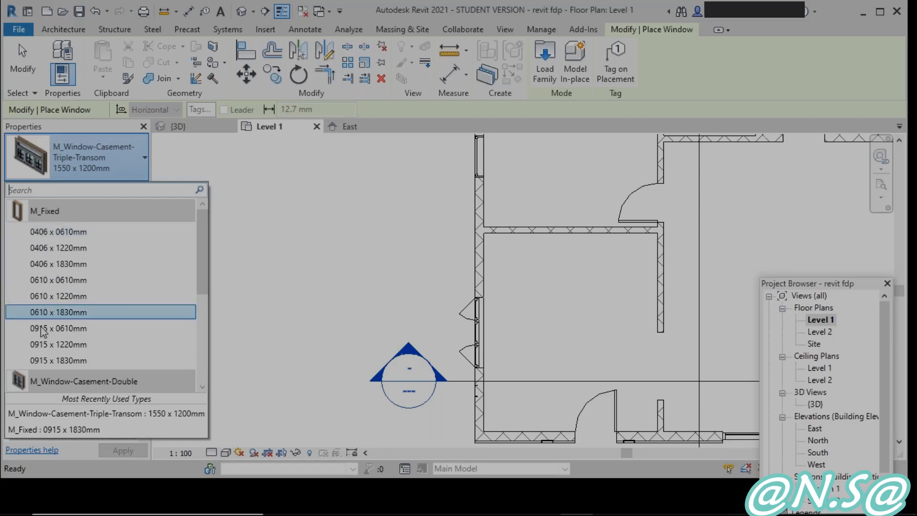
scroll(41, 330, down, 6)
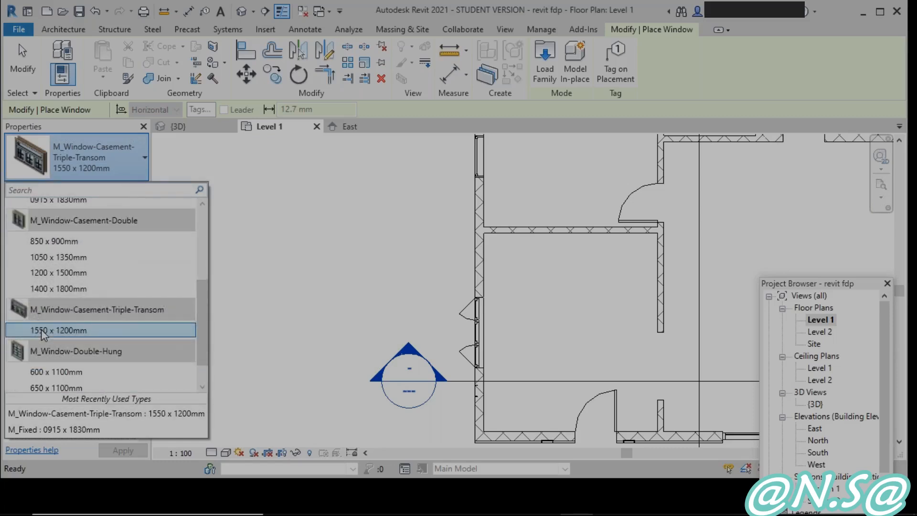
scroll(61, 301, down, 1)
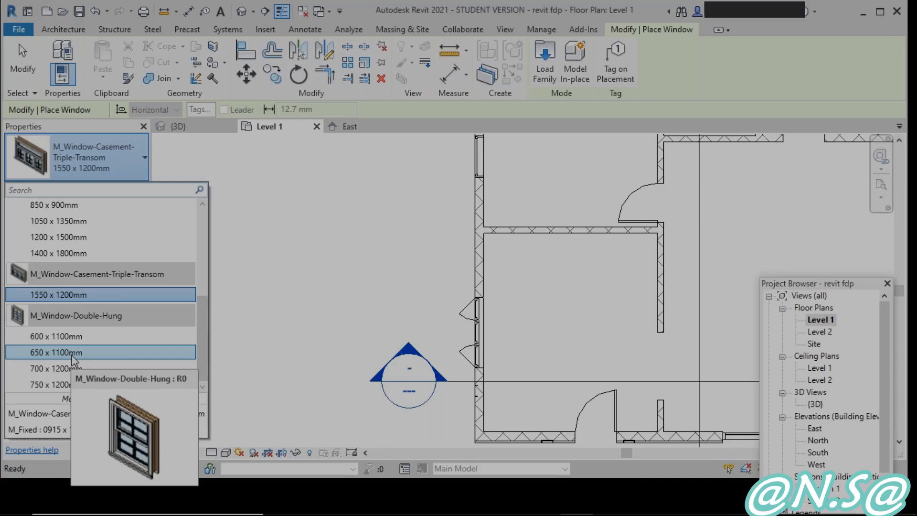
scroll(62, 343, up, 2)
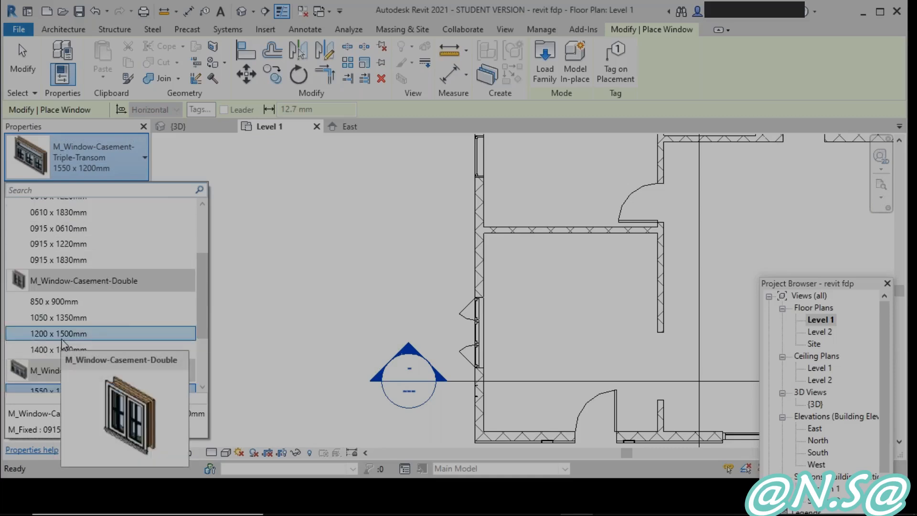
scroll(62, 342, up, 2)
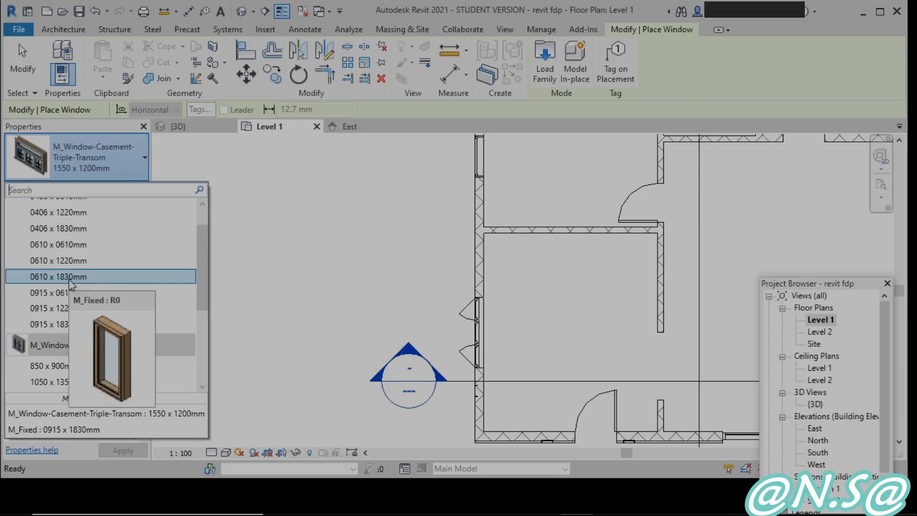
scroll(72, 286, down, 2)
scroll(71, 285, up, 1)
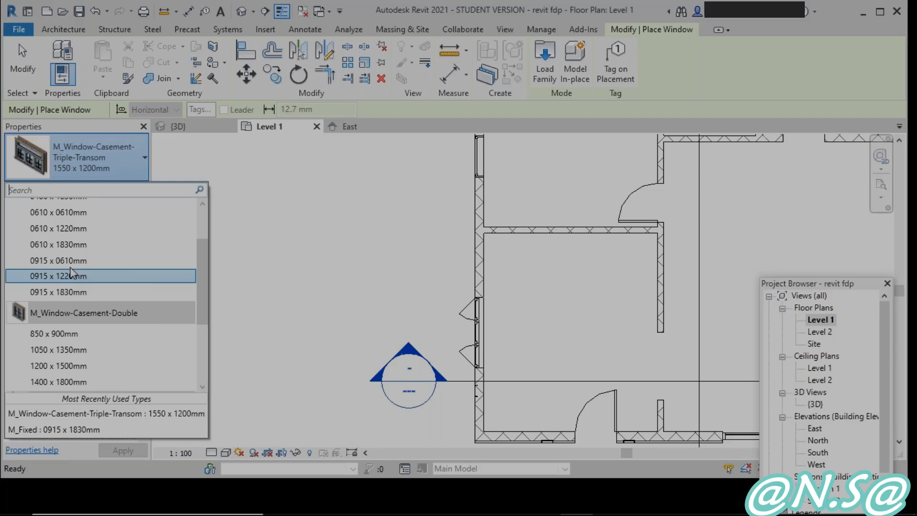
scroll(57, 260, up, 3)
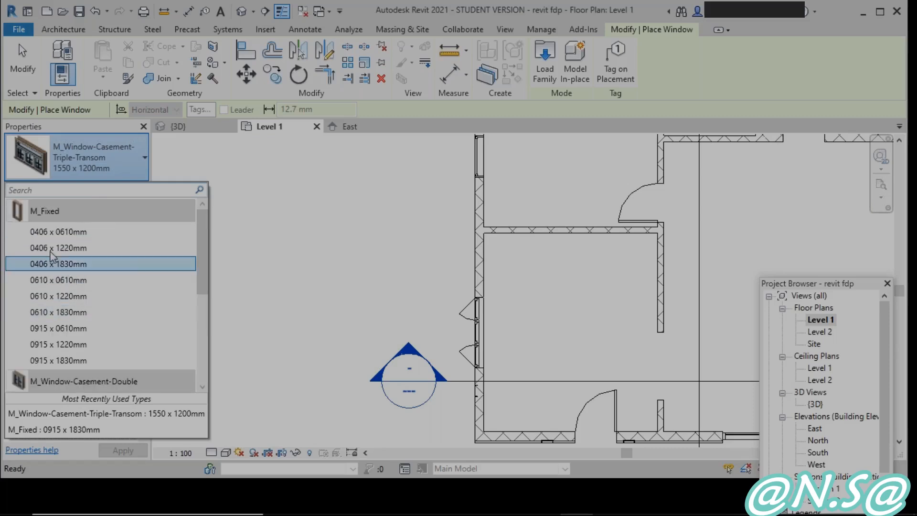
scroll(67, 277, down, 3)
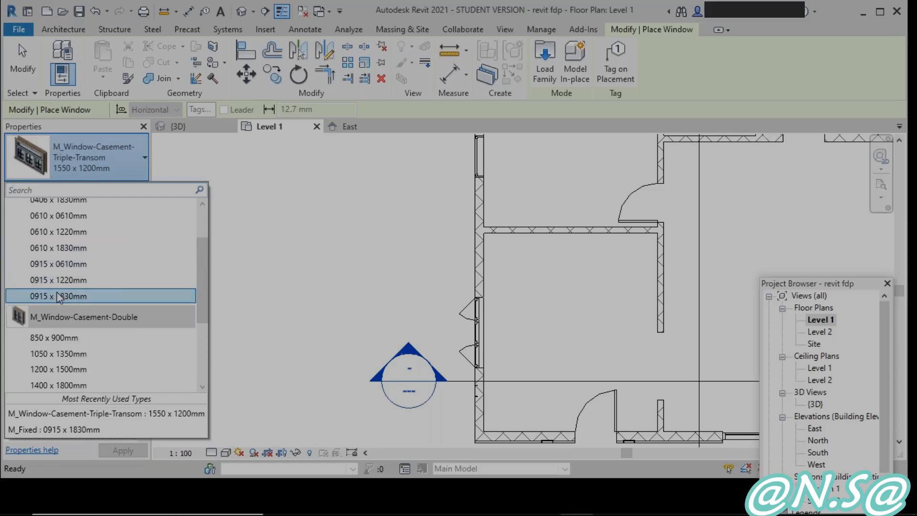
click(69, 296)
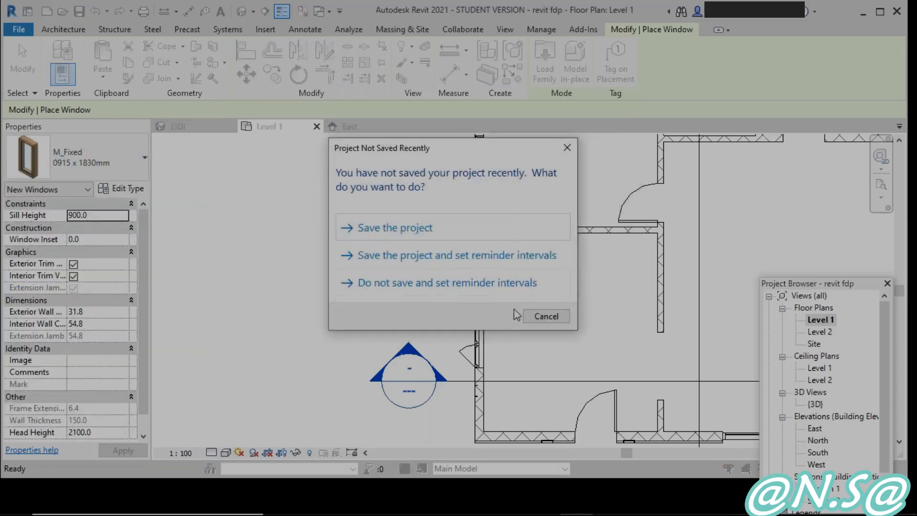
click(414, 232)
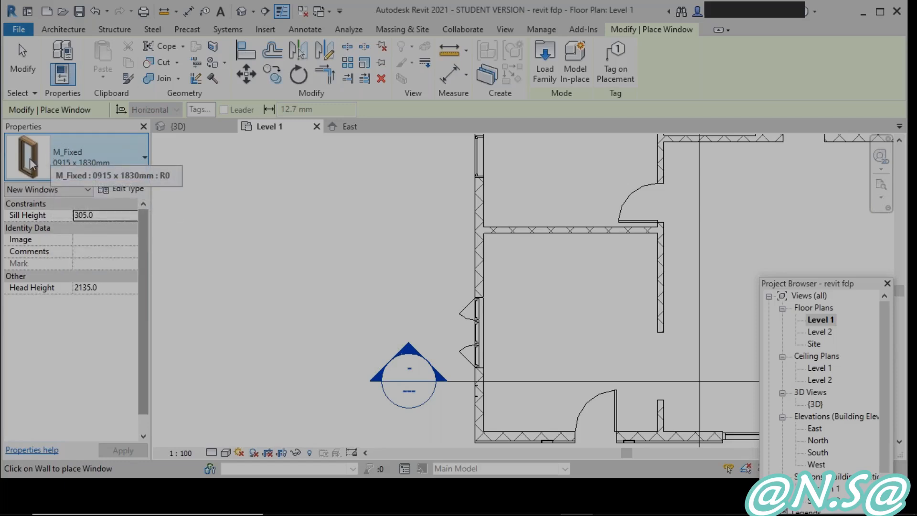
- Duplicate the M_Fixed 0915 x 1830mm window type under the name "1000 x 700mm 2"
click(125, 191)
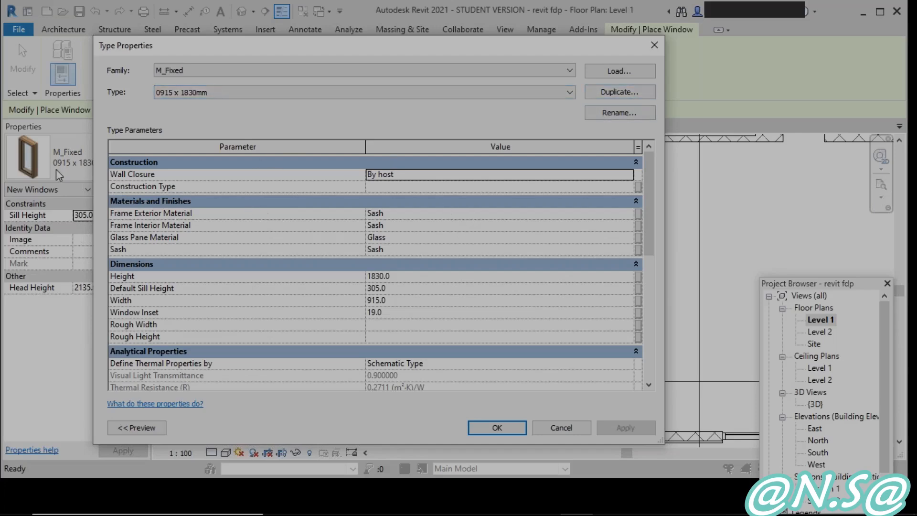
click(606, 98)
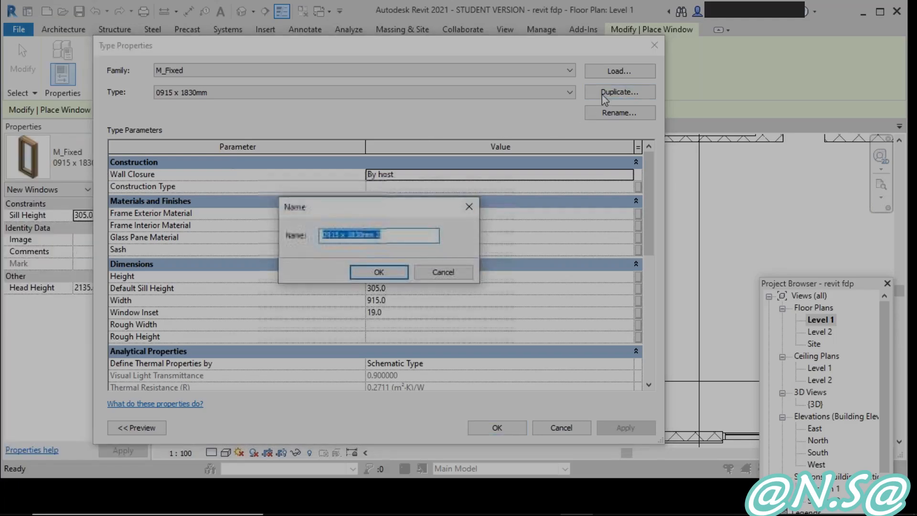
drag(341, 241, 329, 240)
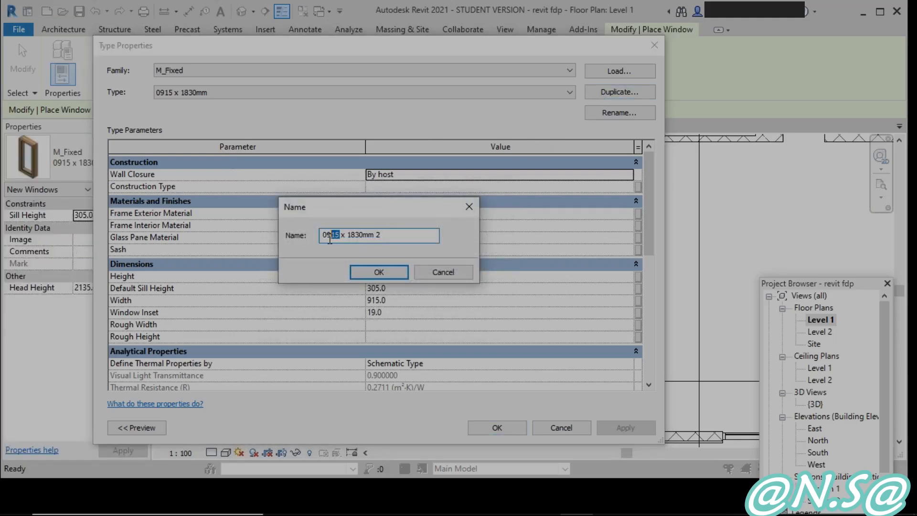
text(1000)
text(70)
click(385, 276)
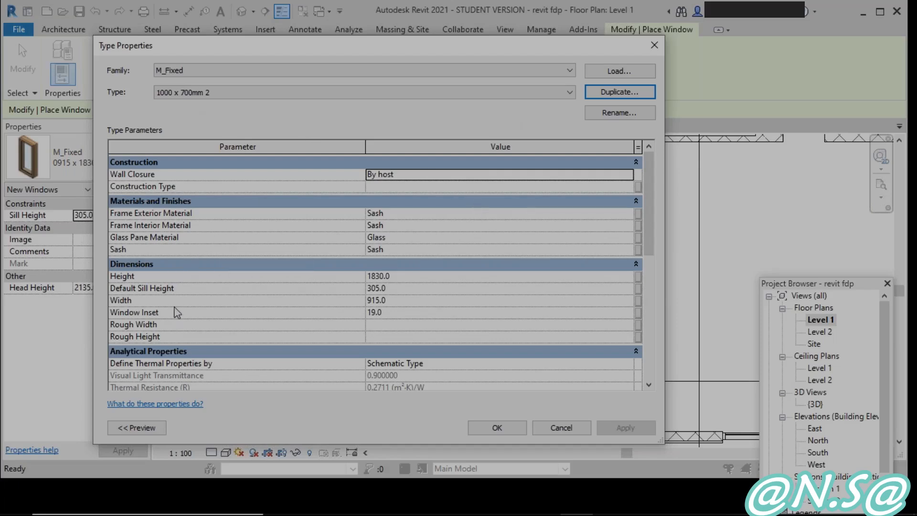
scroll(222, 304, down, 2)
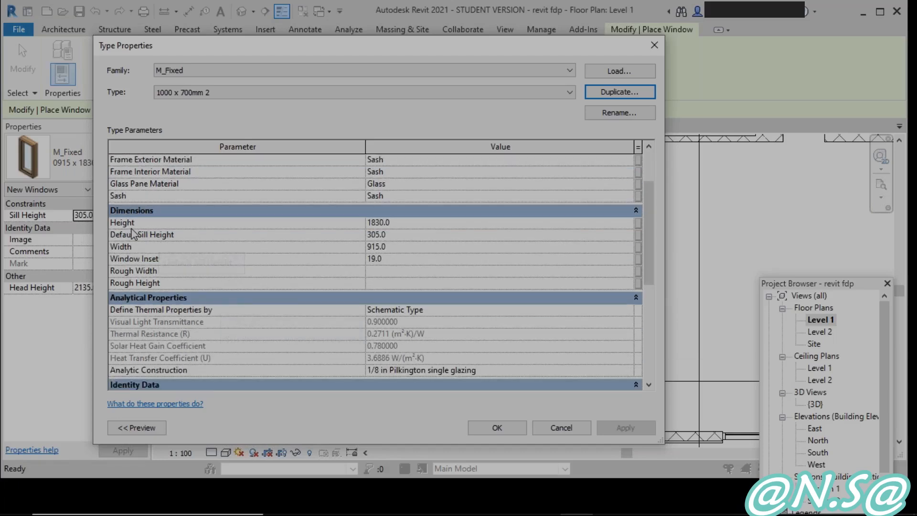
- Set the new 1000 x 700mm 2 window type's height to 700 mm and its width to 1000 mm
click(388, 223)
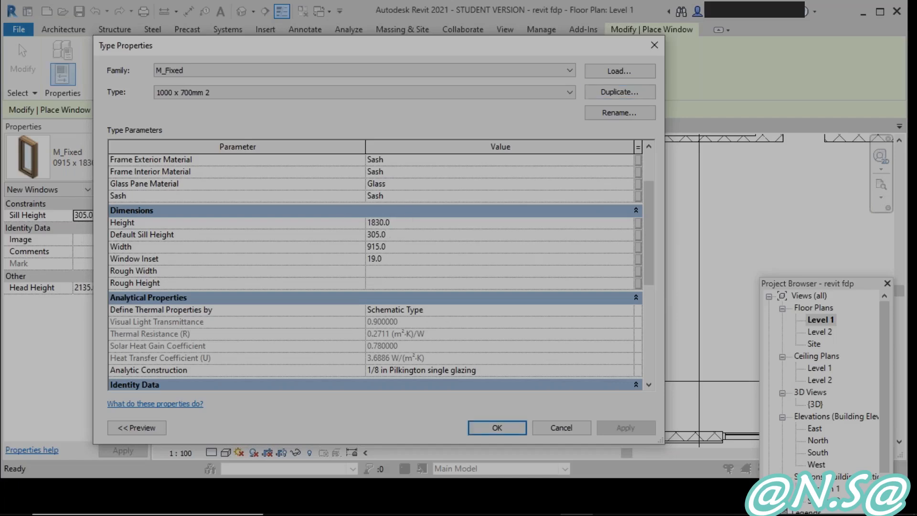
click(342, 212)
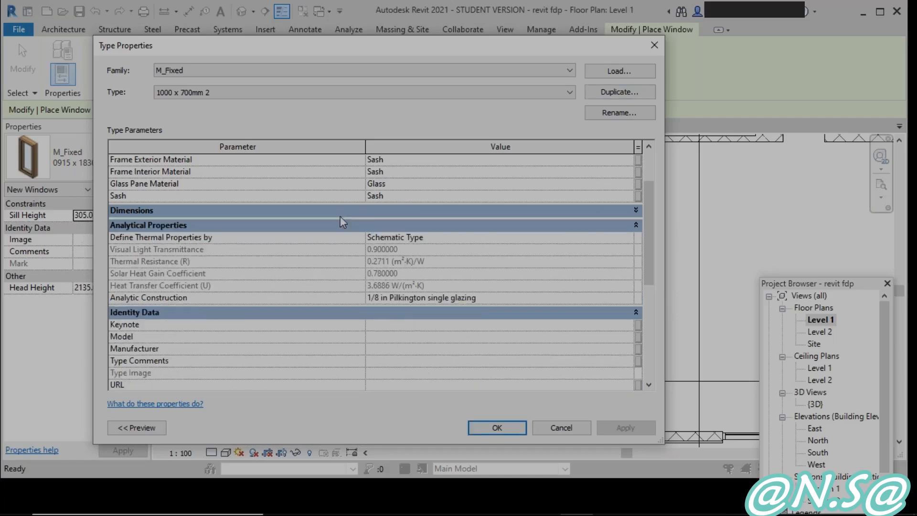
click(636, 211)
scroll(463, 241, up, 2)
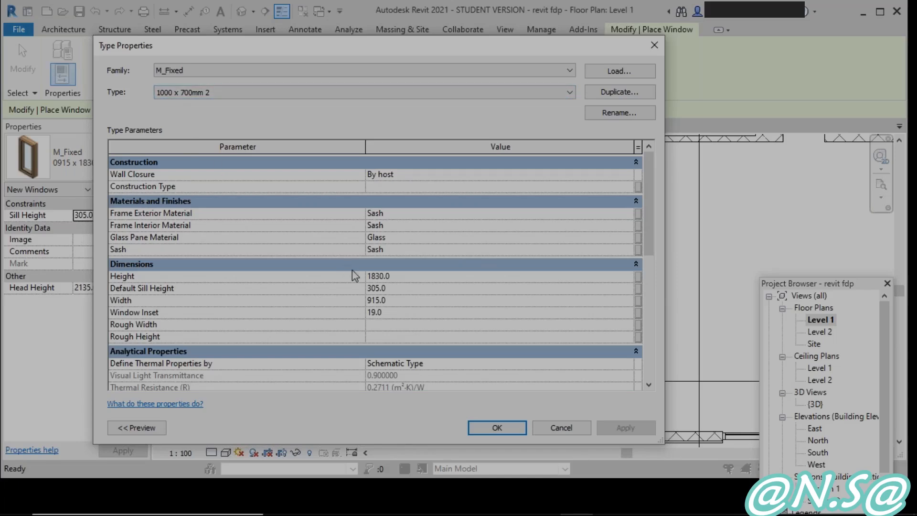
click(398, 277)
text(700)
click(392, 301)
text(1)
- Review the window type's materials, analytical properties and identity data, and accept the type settings
click(464, 209)
click(387, 237)
scroll(369, 342, down, 3)
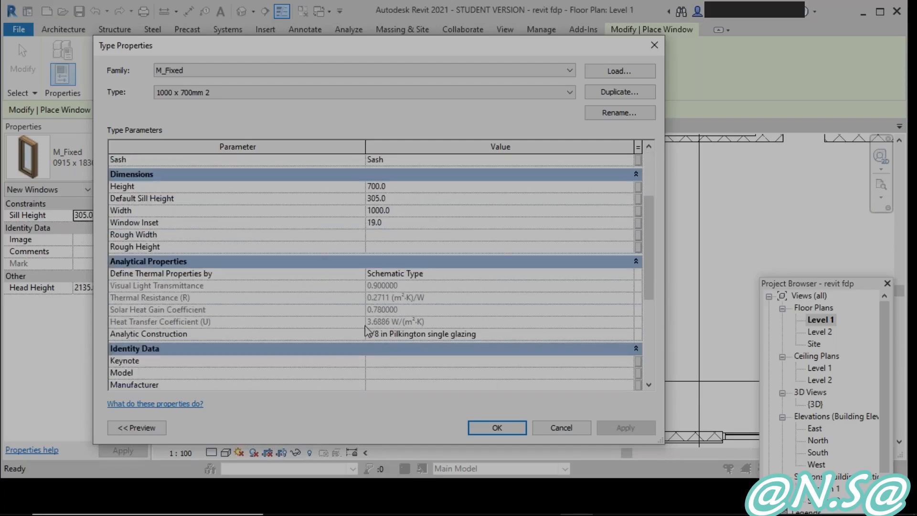
scroll(365, 327, down, 4)
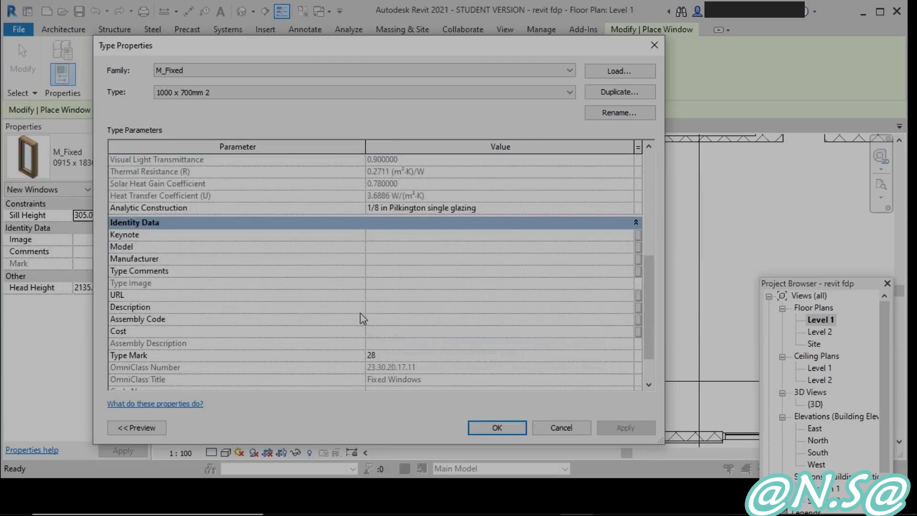
scroll(409, 342, down, 2)
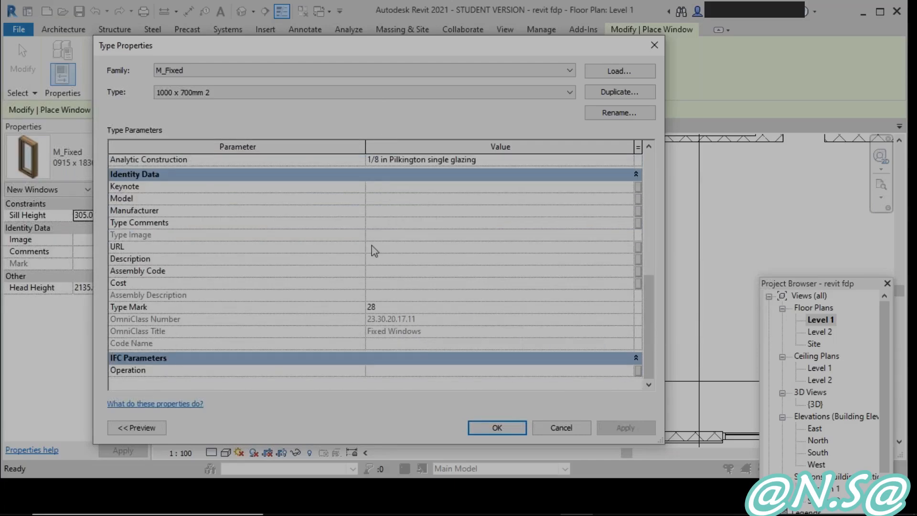
scroll(374, 251, up, 6)
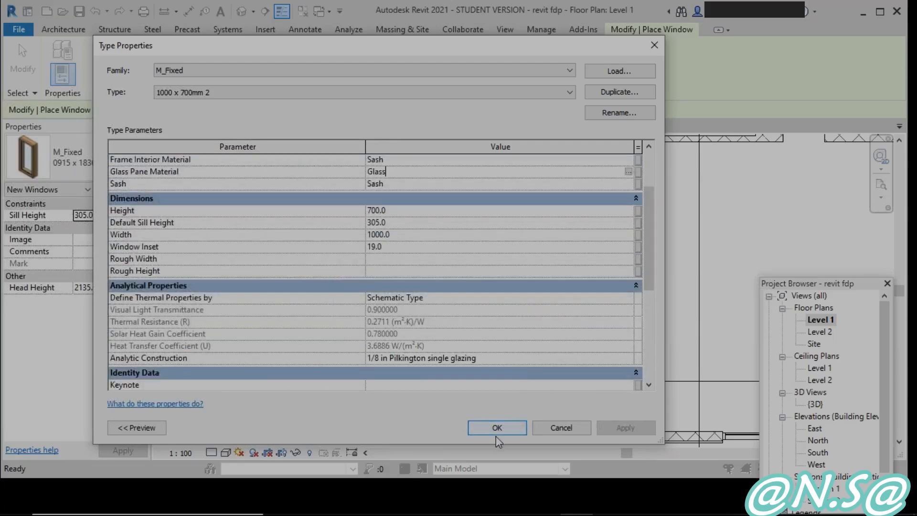
click(497, 428)
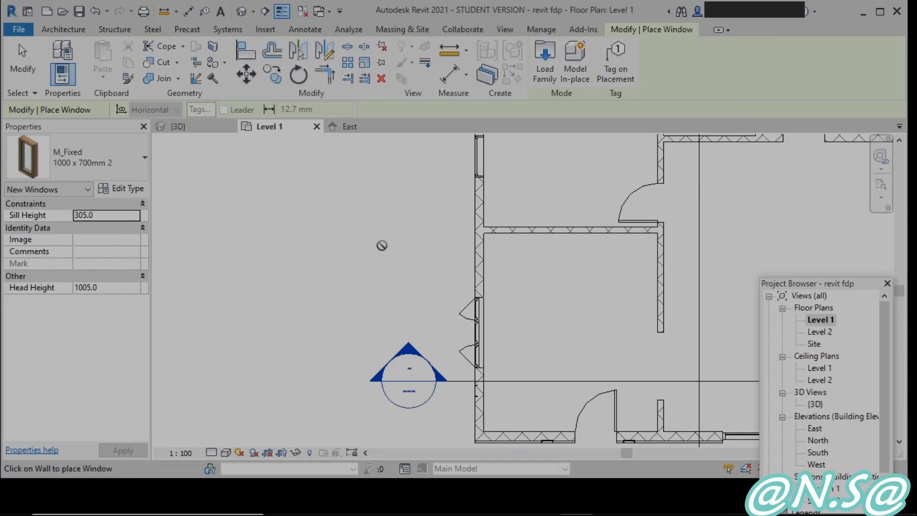
- Place a 1000 x 700mm 2 fixed window in the short wall segment at the corner beyond the storefront glazing, and end window placement
middle_drag(745, 374, 450, 388)
middle_drag(518, 274, 481, 186)
scroll(641, 368, up, 1)
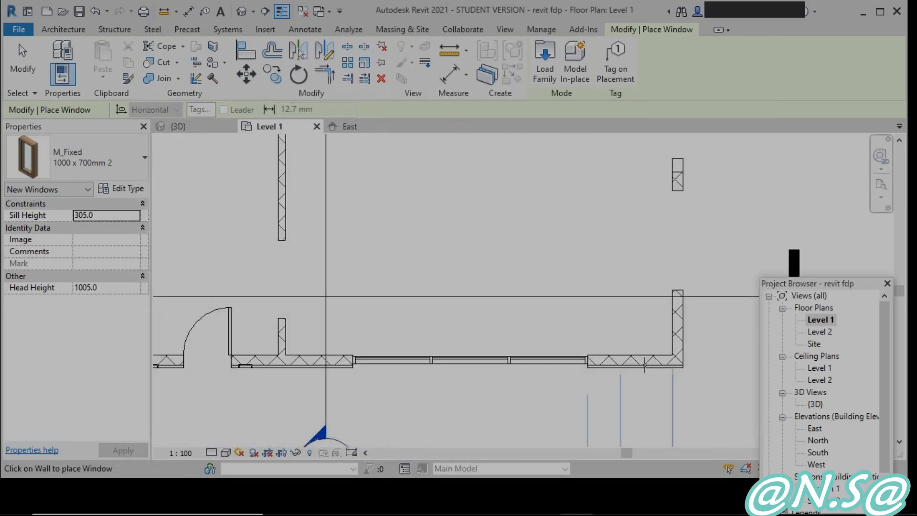
click(680, 331)
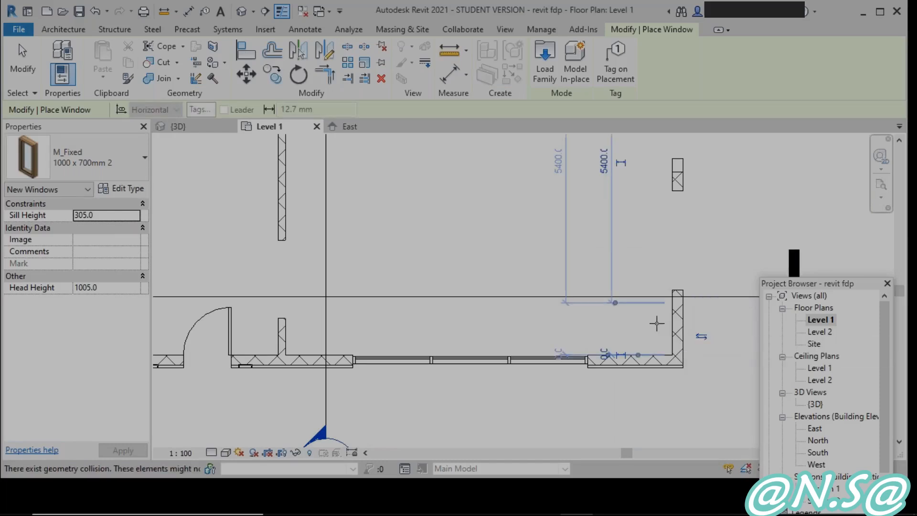
click(23, 62)
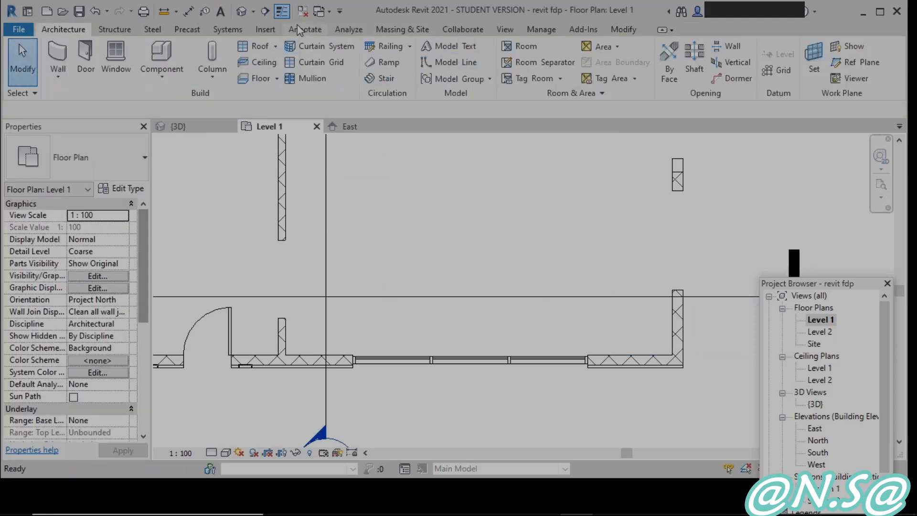
- Open the 3D view, examine the new fixed window in the short wall around the corner from the storefront, and select it
click(247, 15)
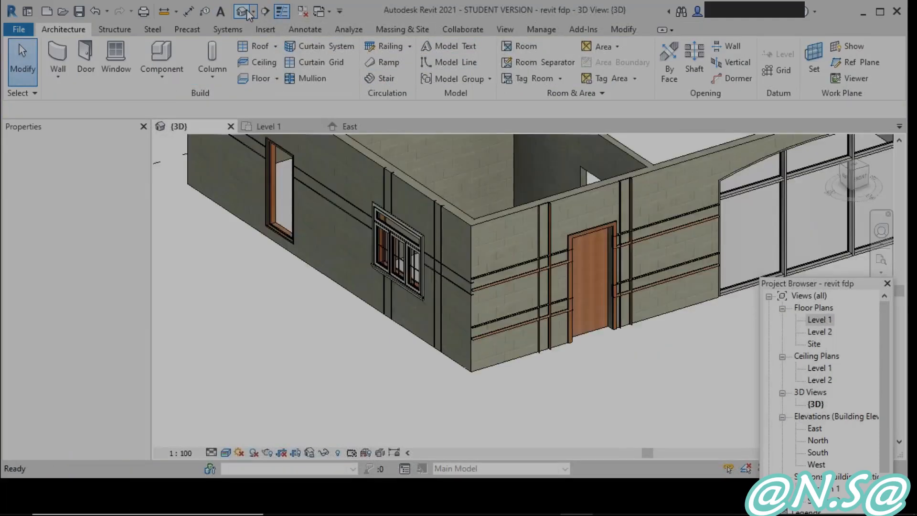
scroll(475, 284, down, 2)
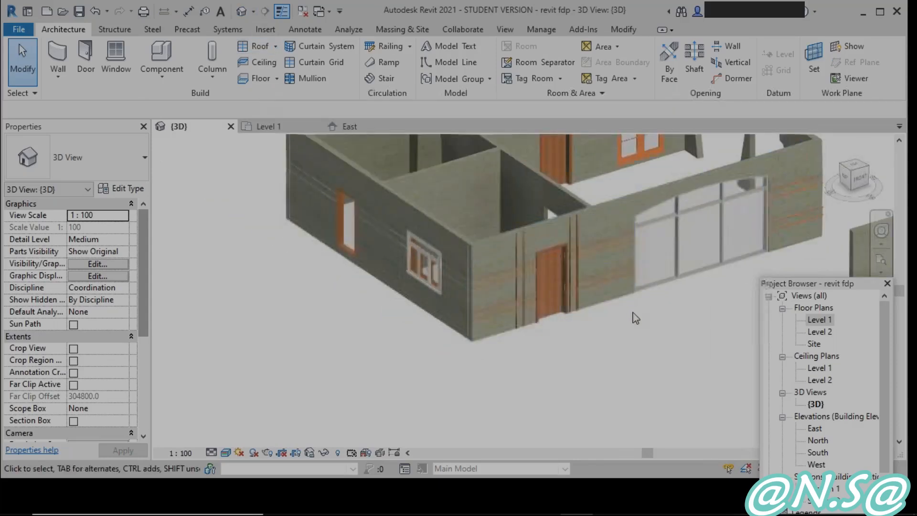
shift+middle_drag(633, 316, 244, 217)
middle_drag(584, 297, 478, 365)
scroll(520, 247, up, 3)
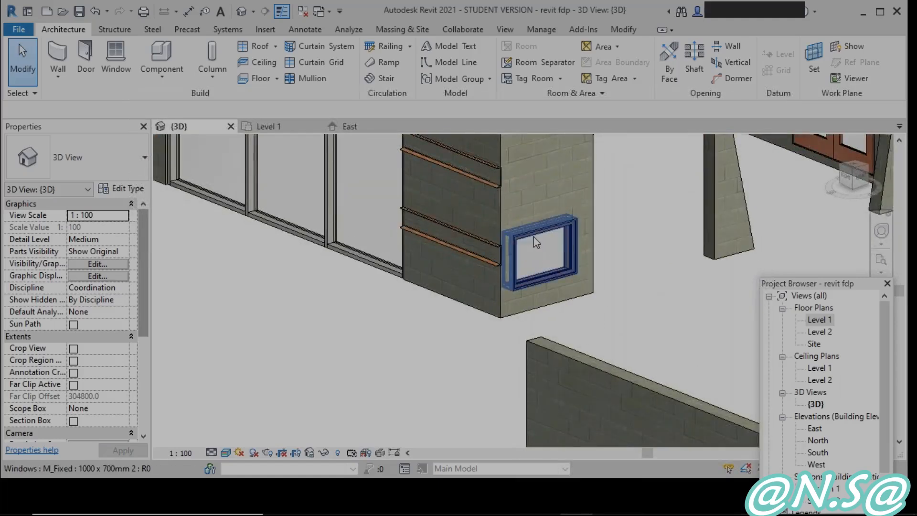
scroll(561, 288, up, 2)
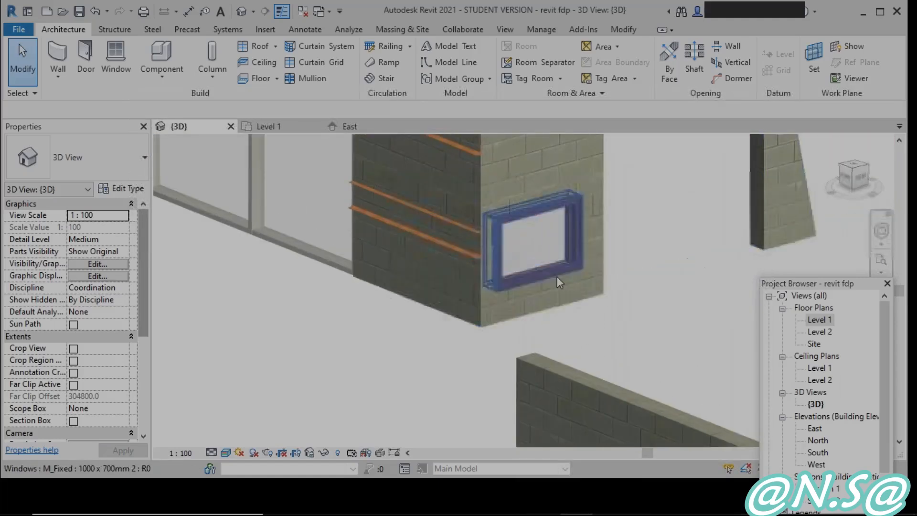
click(546, 220)
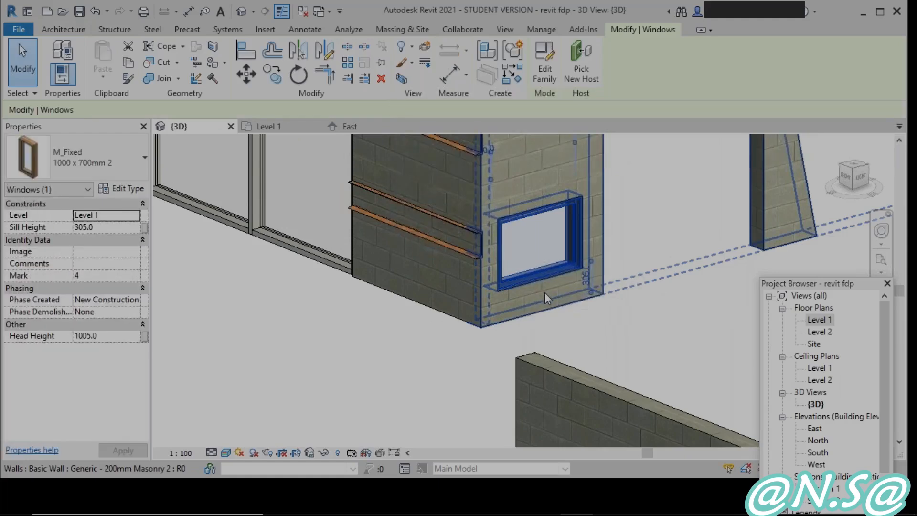
- Set the selected window's sill height to 1000 mm
click(100, 228)
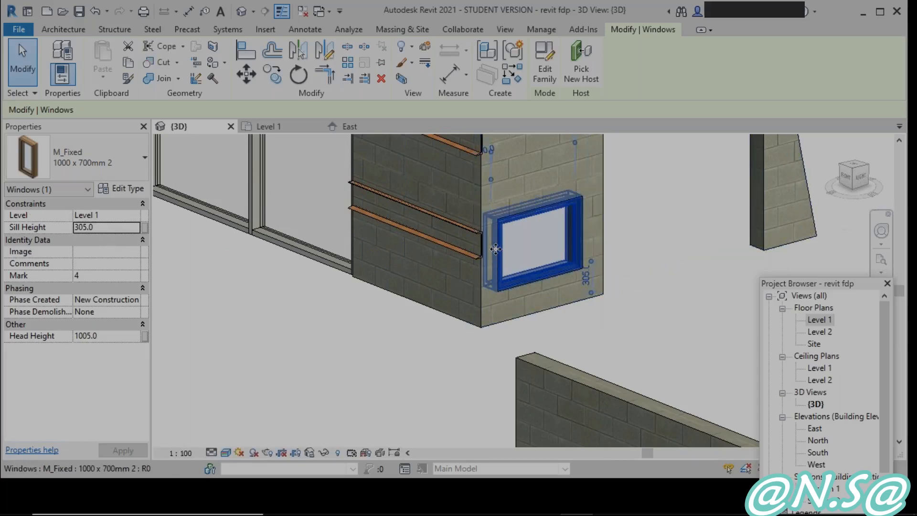
click(123, 226)
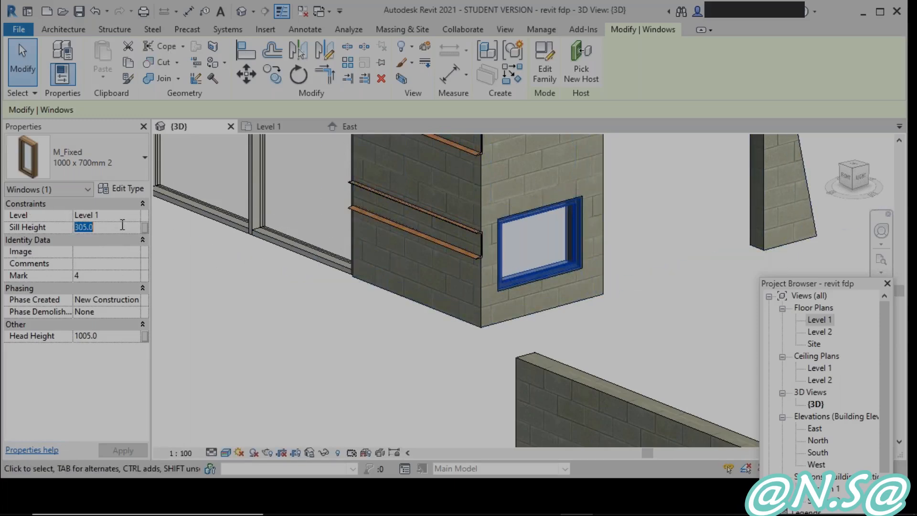
text(1000)
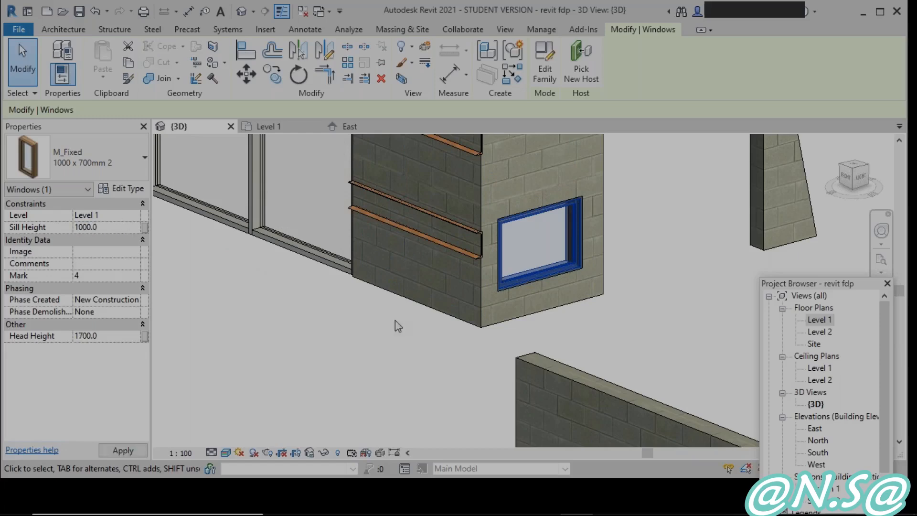
scroll(607, 286, down, 1)
middle_drag(606, 286, 555, 380)
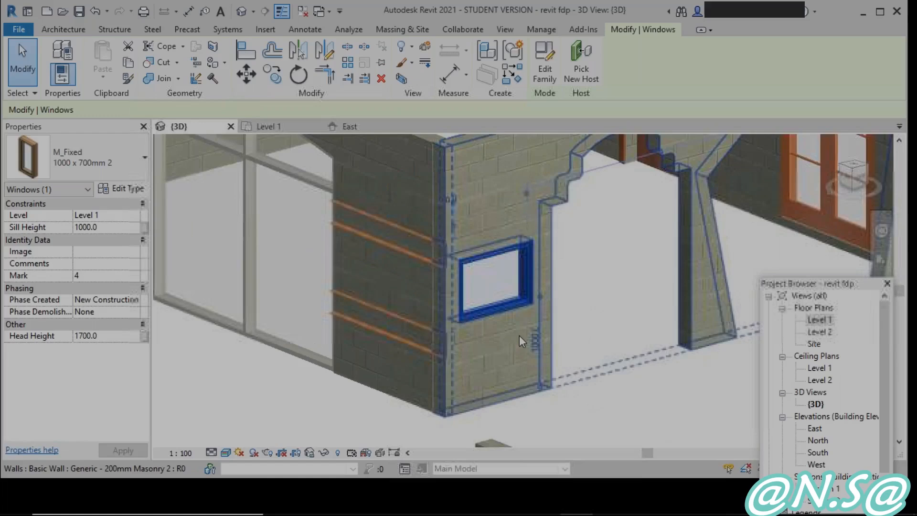
- Set the selected window's sill height to 2000 mm and deselect the window
click(120, 228)
text(2)
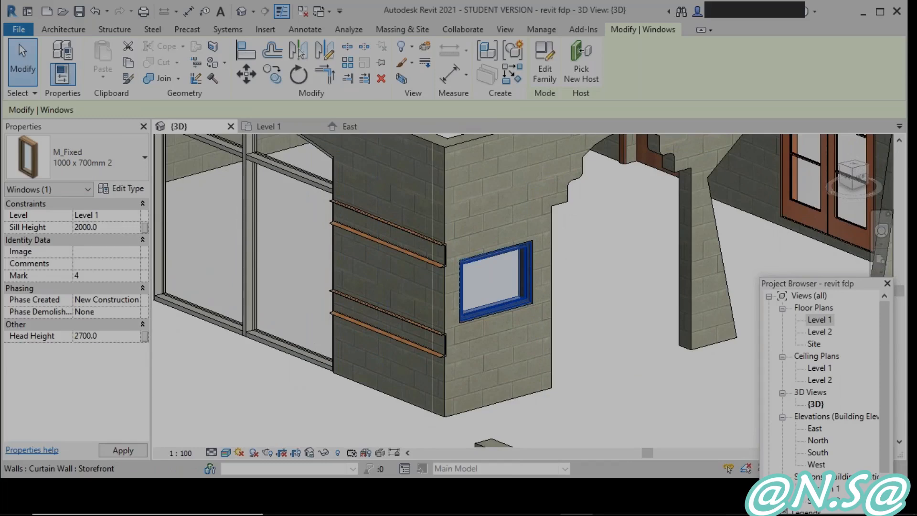
click(606, 297)
middle_drag(606, 298, 553, 344)
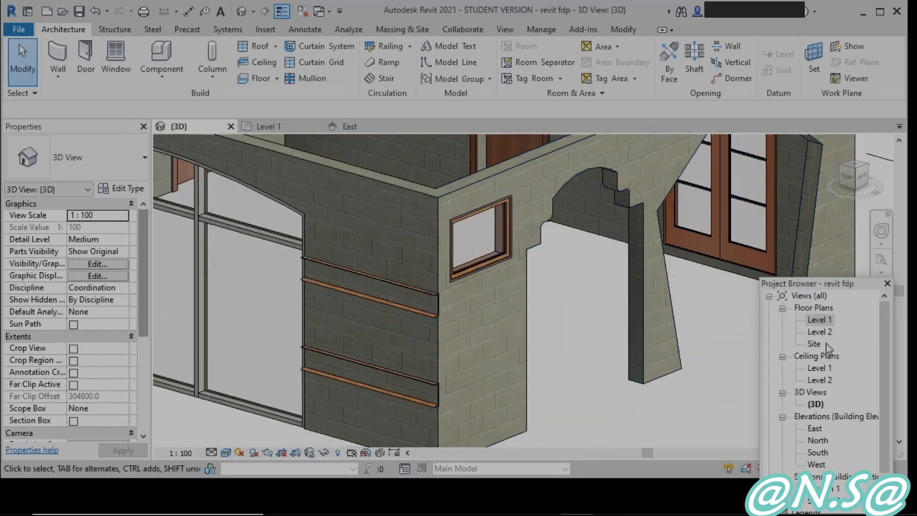
- For door placement in the Level 1 floor plan, duplicate the 1500 x 2400mm double full-glass door type as "2000x 2400mm 2"
double_click(820, 319)
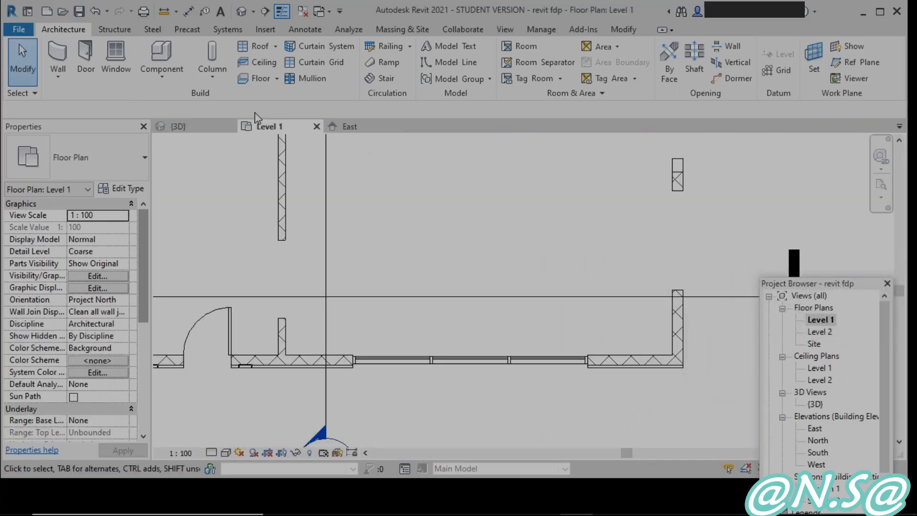
click(86, 70)
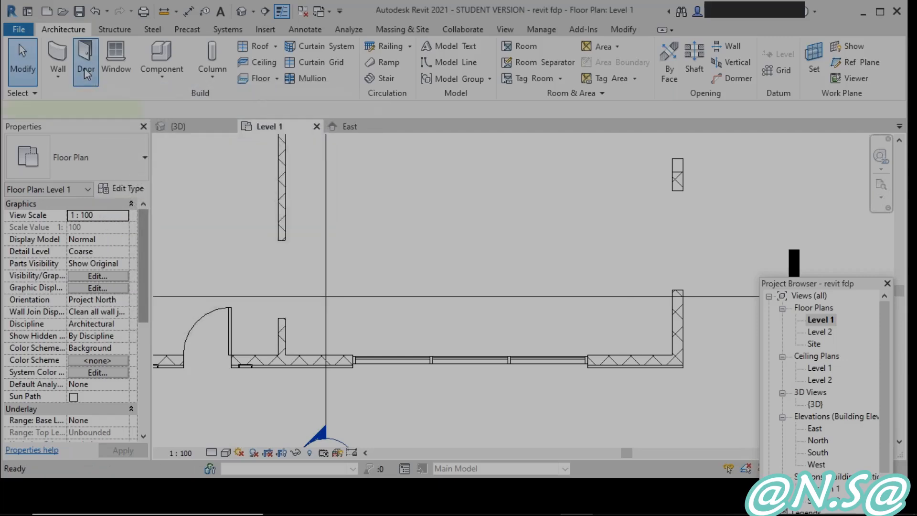
click(132, 191)
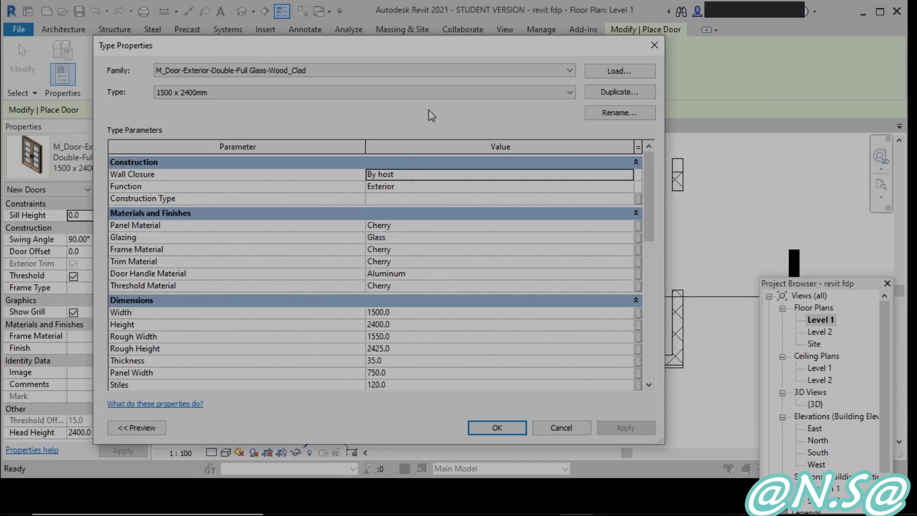
click(620, 91)
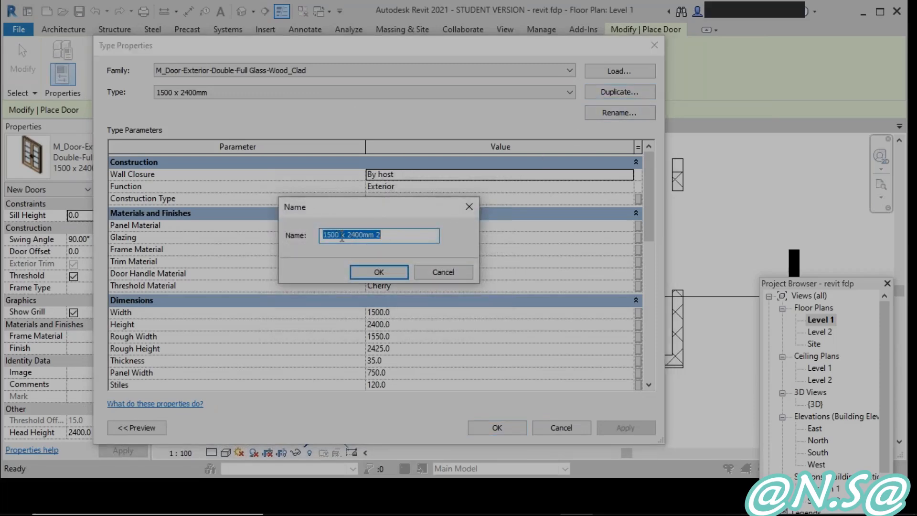
drag(342, 238, 326, 231)
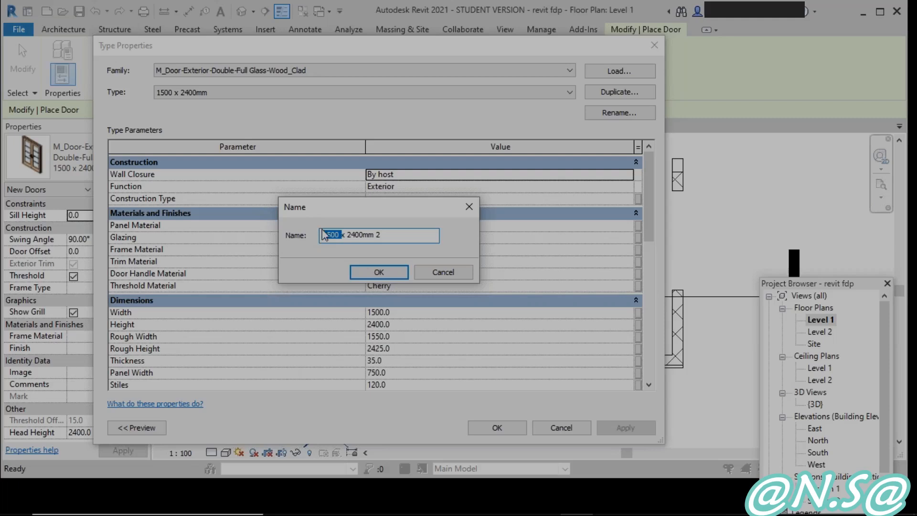
text(2000)
click(365, 273)
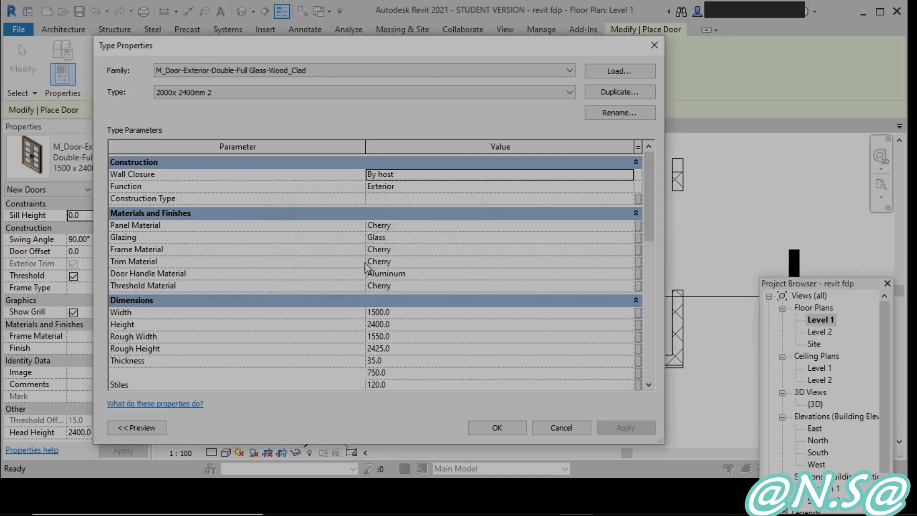
- Set the new double door type's width to 2000 mm
click(406, 314)
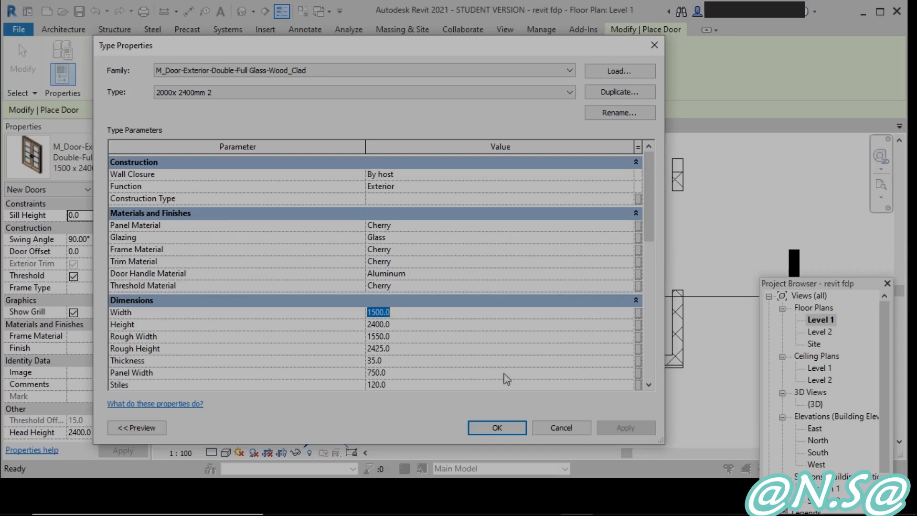
text(1)
click(419, 329)
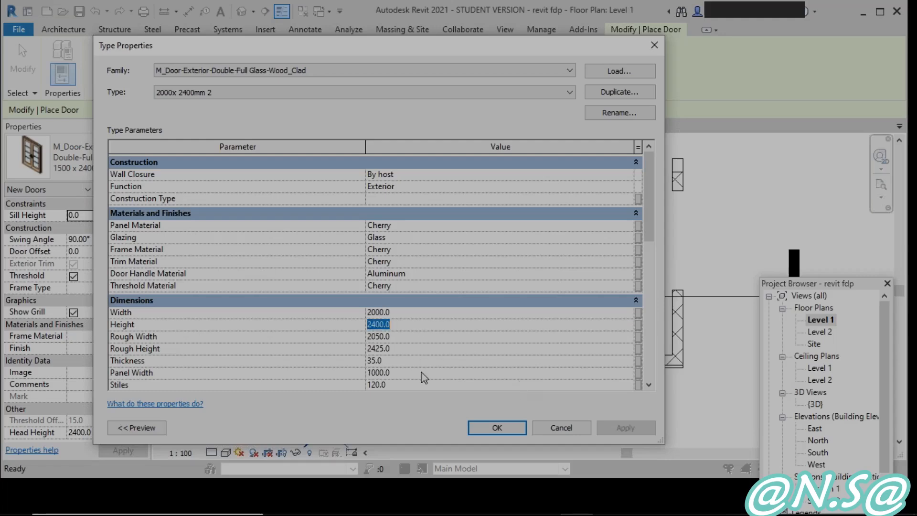
- Open the material choices for the double door type's glazing and filter the project materials by "wood"
click(372, 237)
click(629, 238)
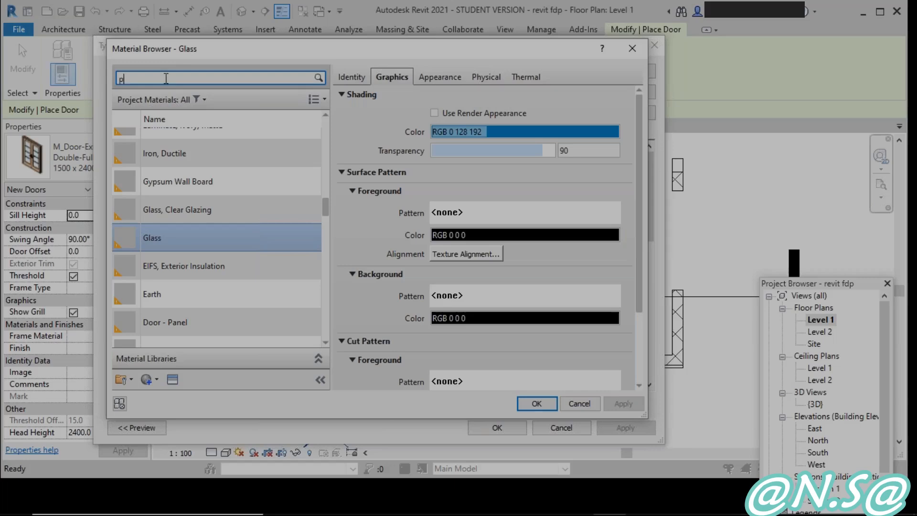
text(las)
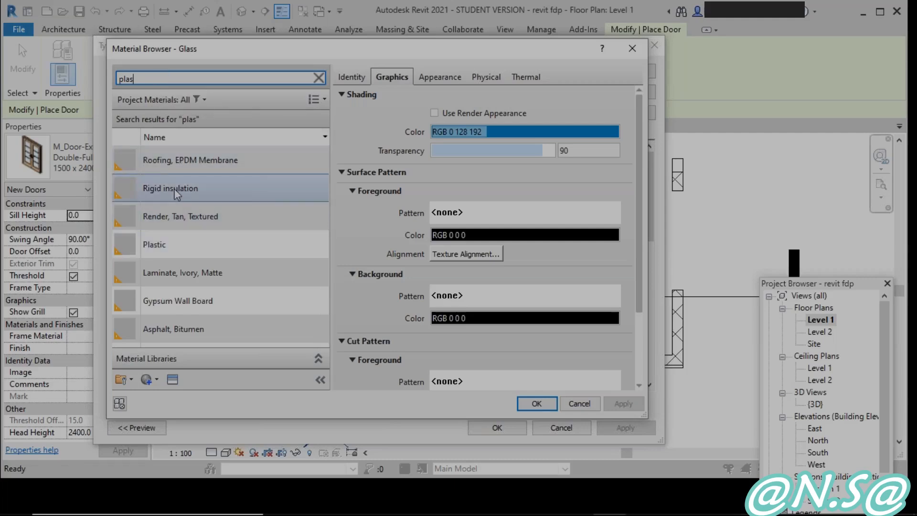
click(319, 79)
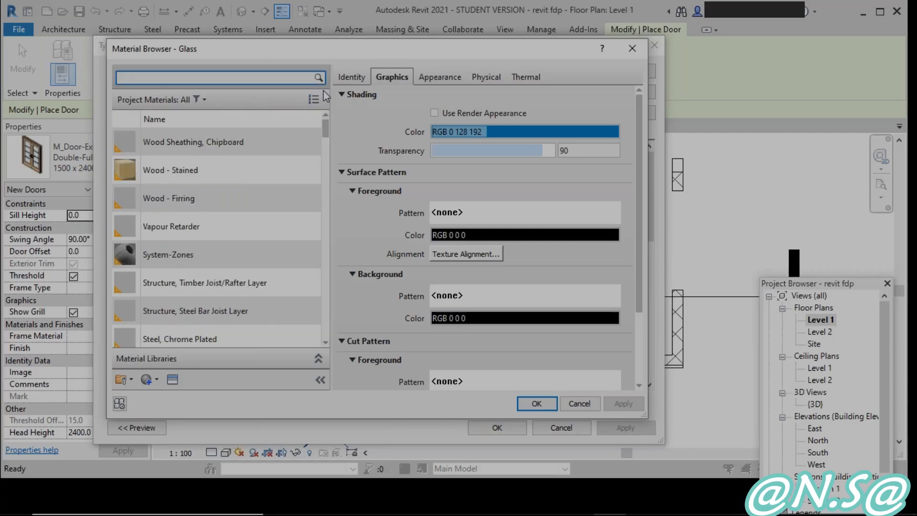
text(wood)
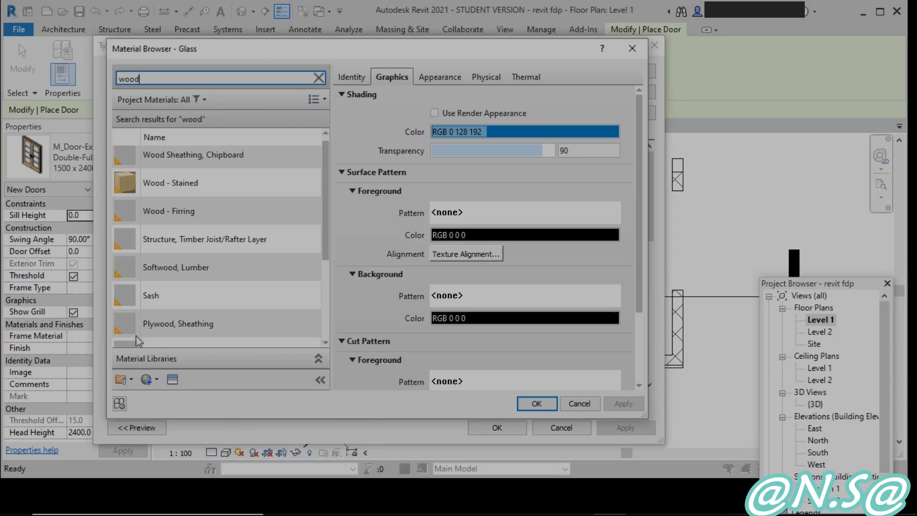
scroll(177, 239, down, 1)
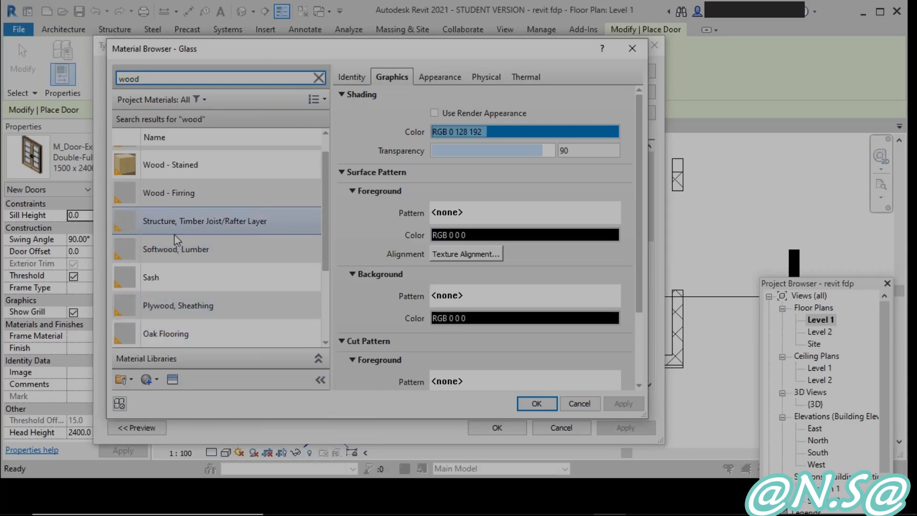
scroll(211, 282, up, 1)
scroll(211, 282, down, 5)
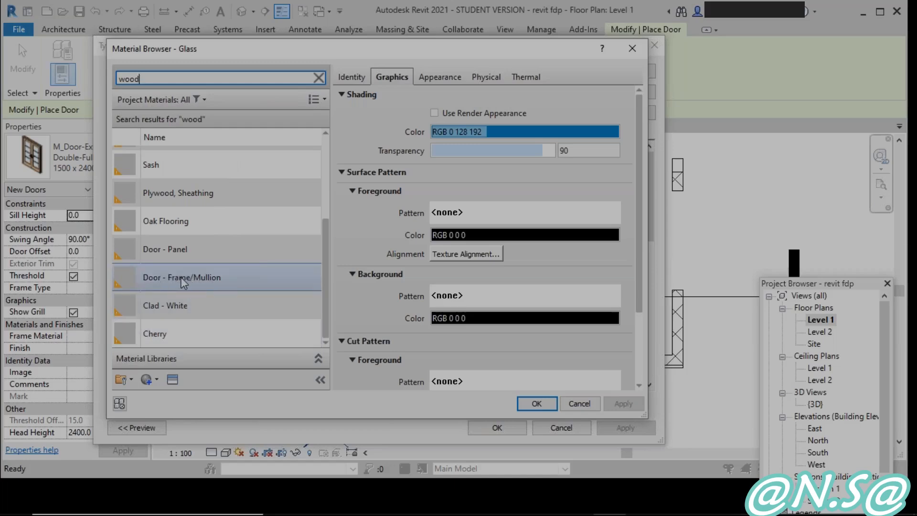
scroll(185, 264, up, 3)
scroll(186, 270, down, 2)
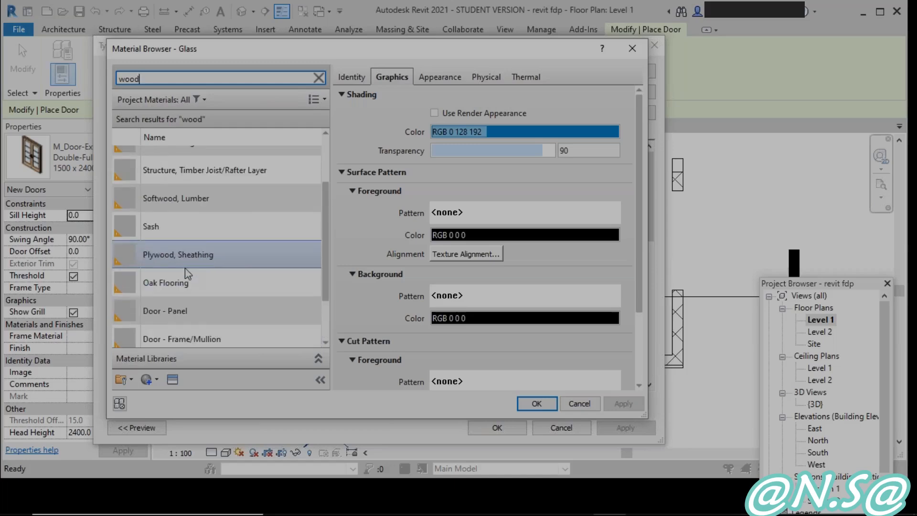
- Assign the Door - Panel material to the glazing with Use Render Appearance enabled, and accept the door type's properties
click(176, 309)
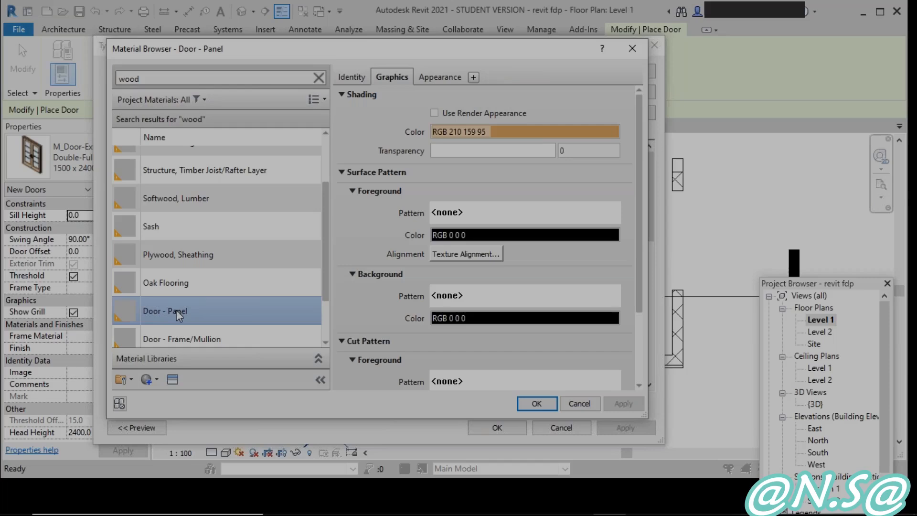
click(435, 113)
click(437, 78)
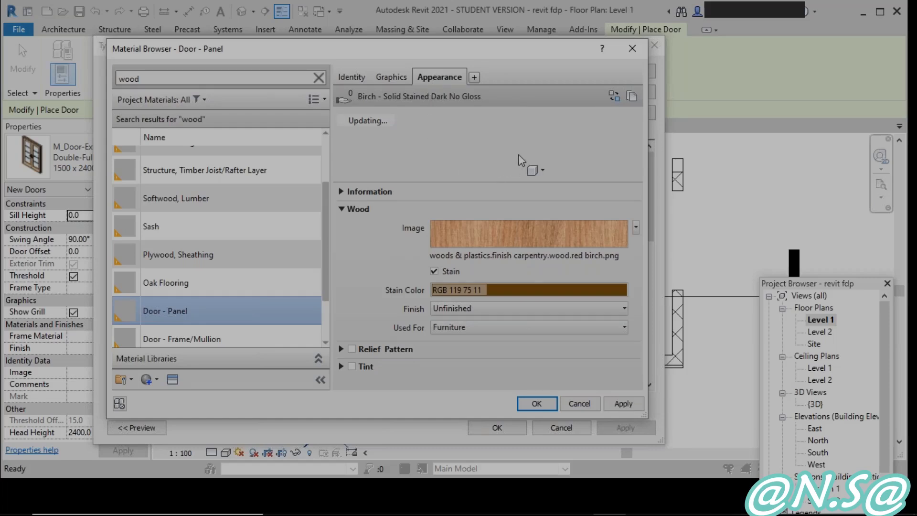
click(621, 405)
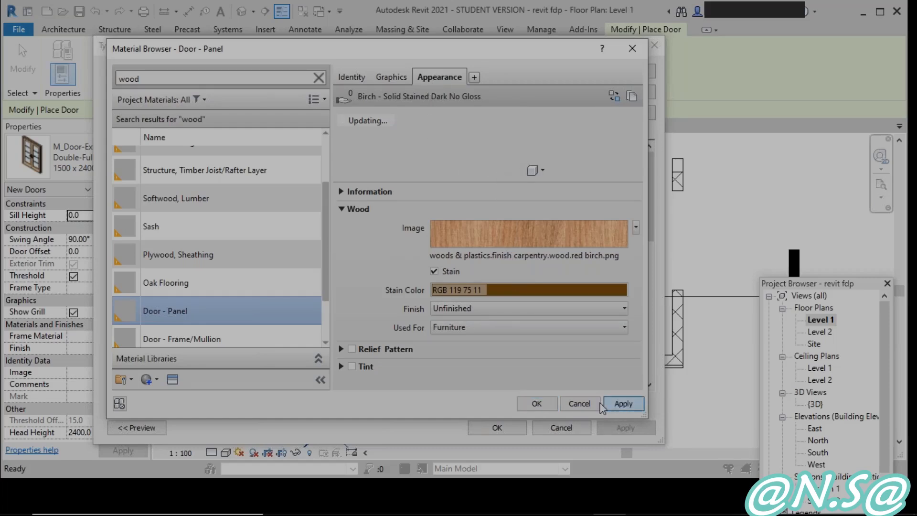
click(540, 404)
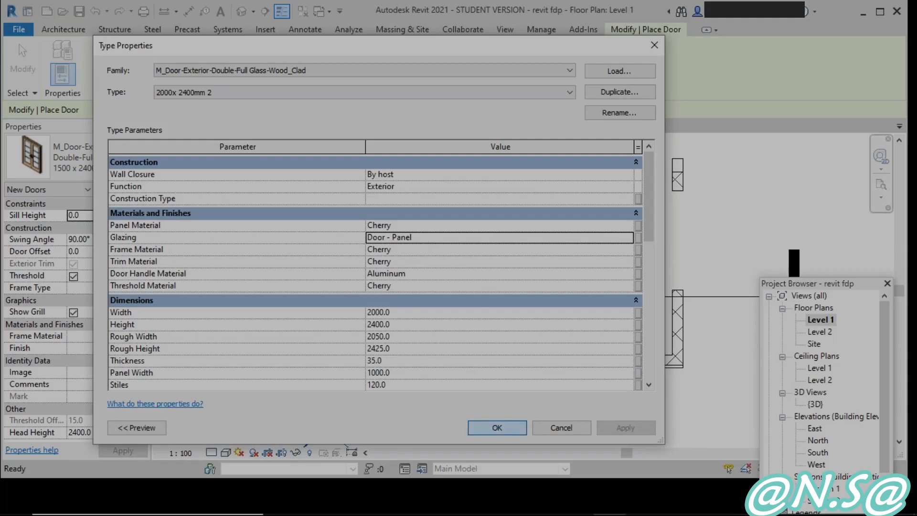
click(497, 429)
- Place a 2000x 2400mm 2 double door in the horizontal interior wall above the lower-left room and end door placement
middle_drag(368, 387, 395, 331)
scroll(394, 331, down, 2)
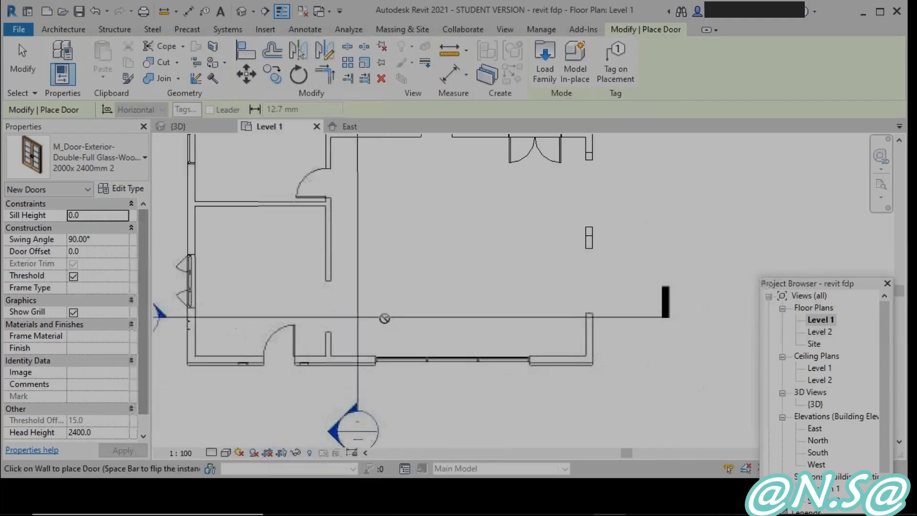
click(251, 200)
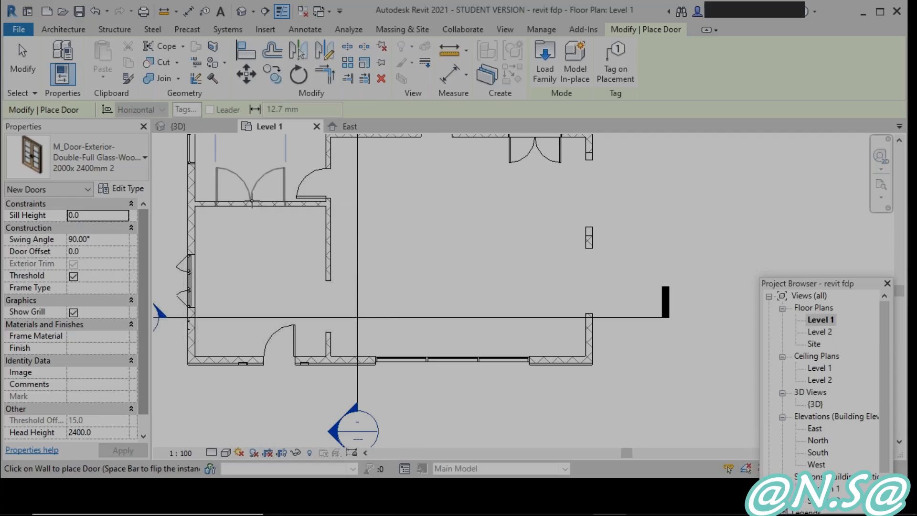
click(24, 79)
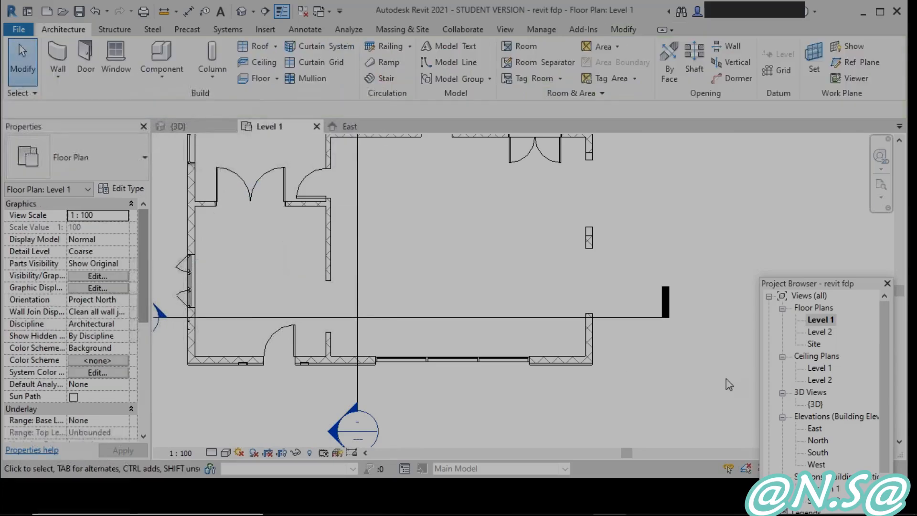
- Examine the newly placed interior double door in the 3D view from outside and above the walls
double_click(817, 405)
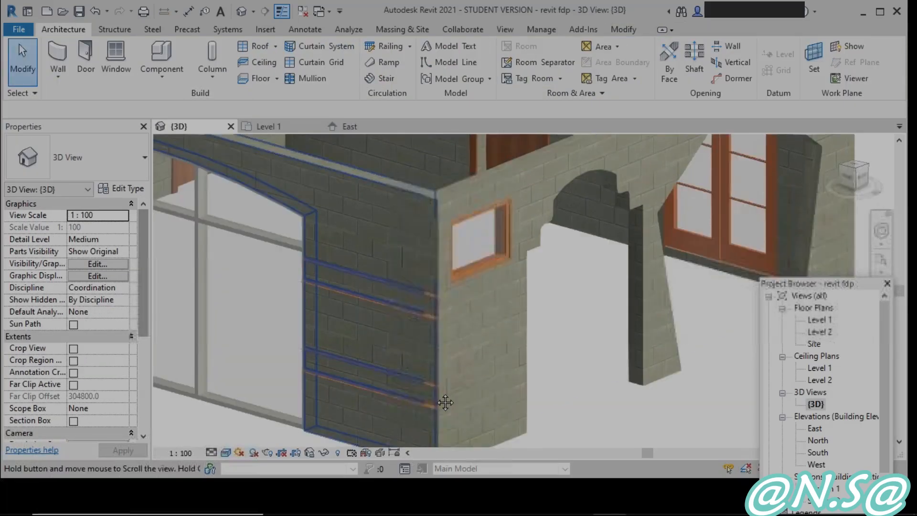
middle_drag(415, 374, 448, 398)
scroll(426, 322, down, 5)
middle_drag(458, 341, 509, 374)
shift+middle_drag(360, 348, 410, 389)
middle_drag(487, 396, 776, 456)
scroll(498, 346, up, 4)
shift+middle_drag(484, 356, 626, 265)
shift+middle_drag(354, 342, 498, 229)
scroll(302, 308, down, 1)
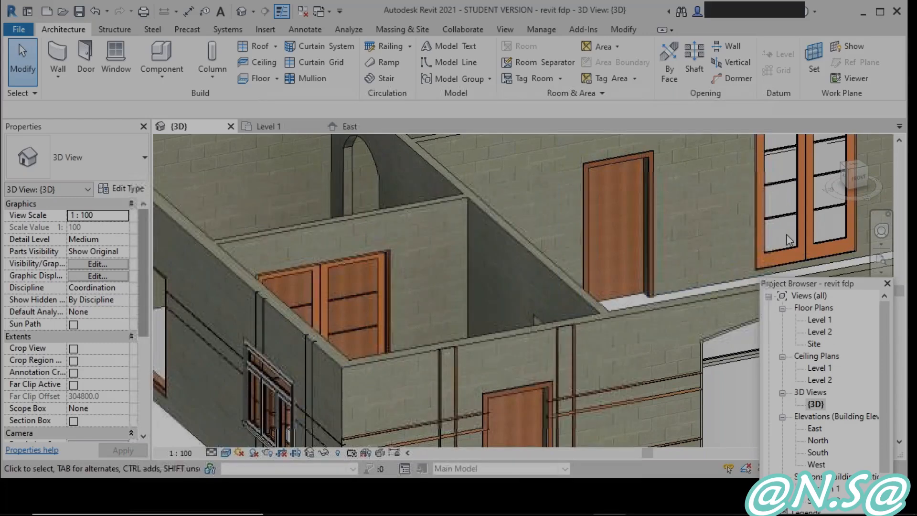
- Compare the properties of the 1500 x 2400mm double door and the new wood-panelled double door
click(798, 228)
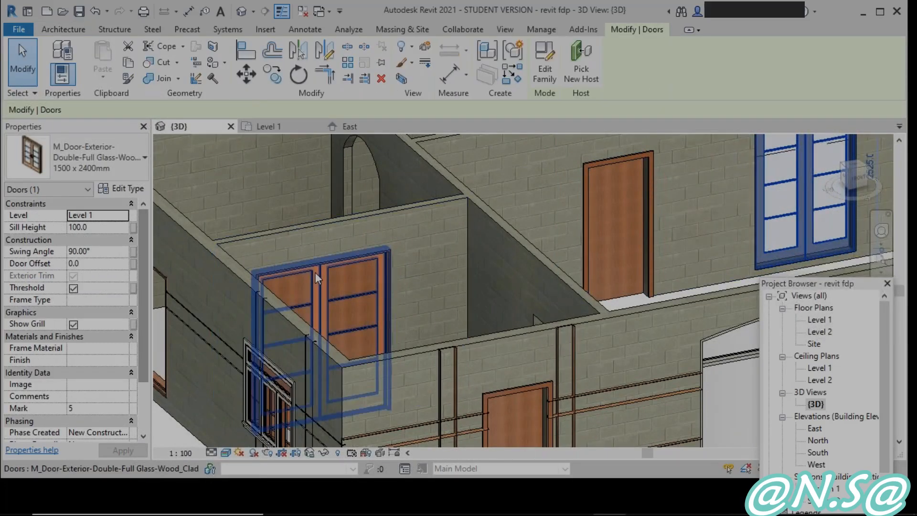
click(311, 286)
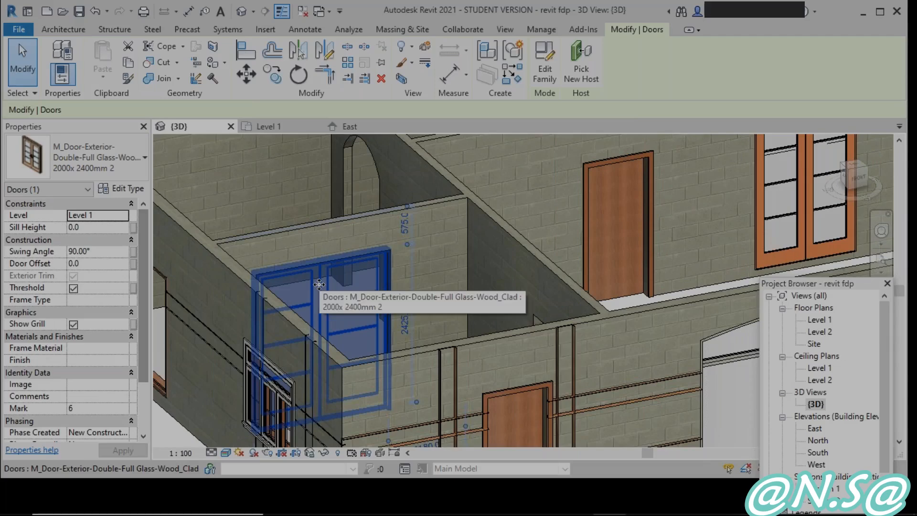
key(Escape)
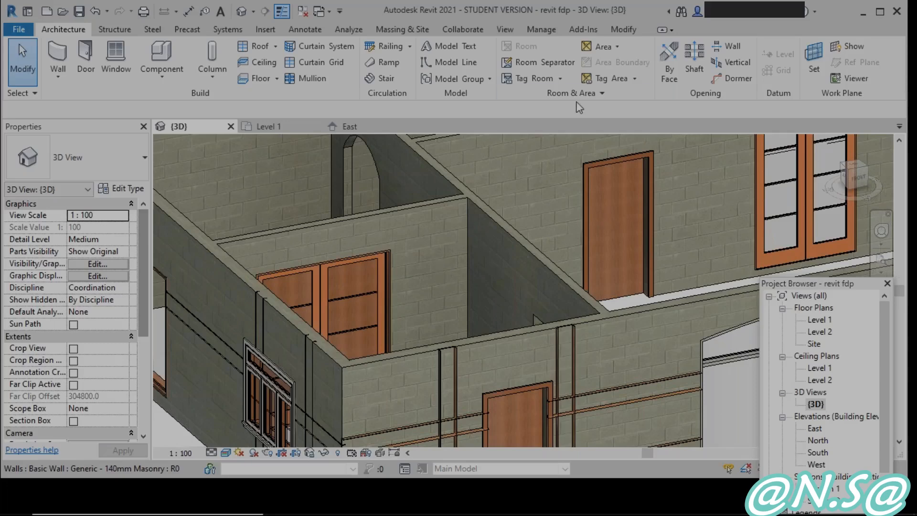
- Return to the Level 1 floor plan and start loading another family for door placement
double_click(820, 320)
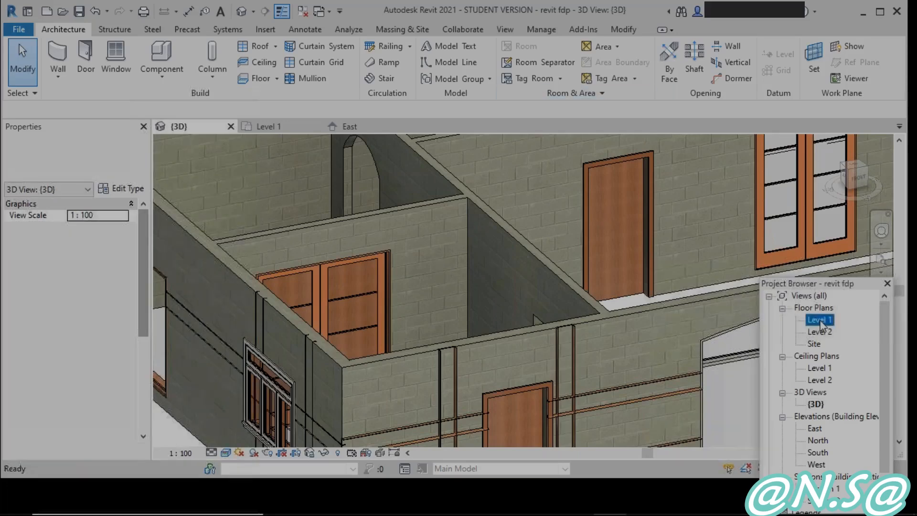
click(77, 63)
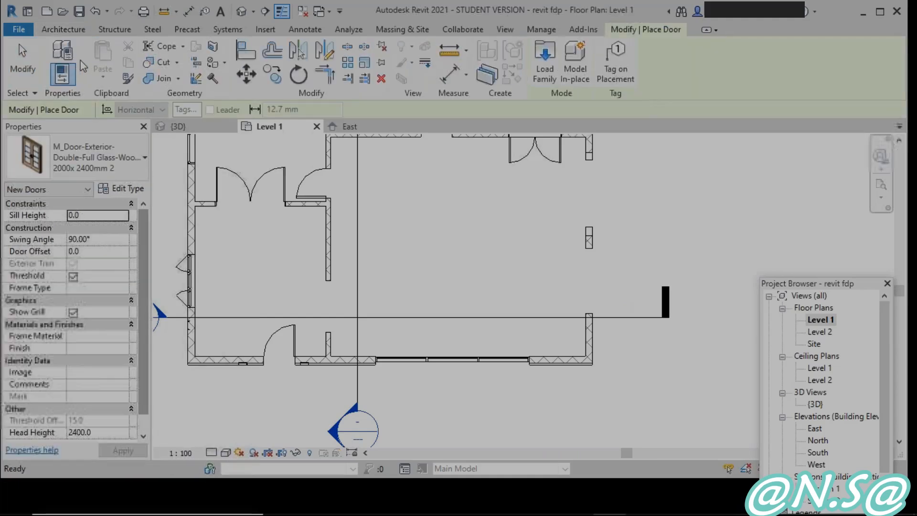
click(58, 30)
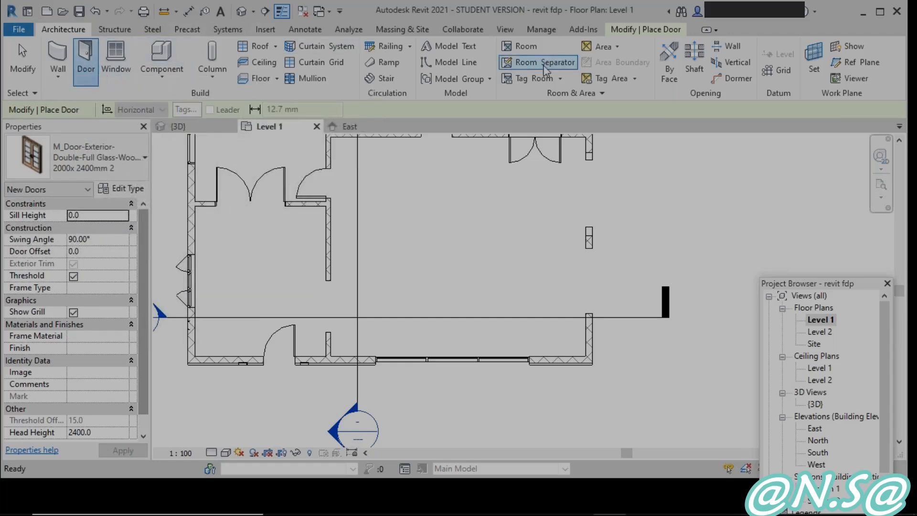
key(Escape)
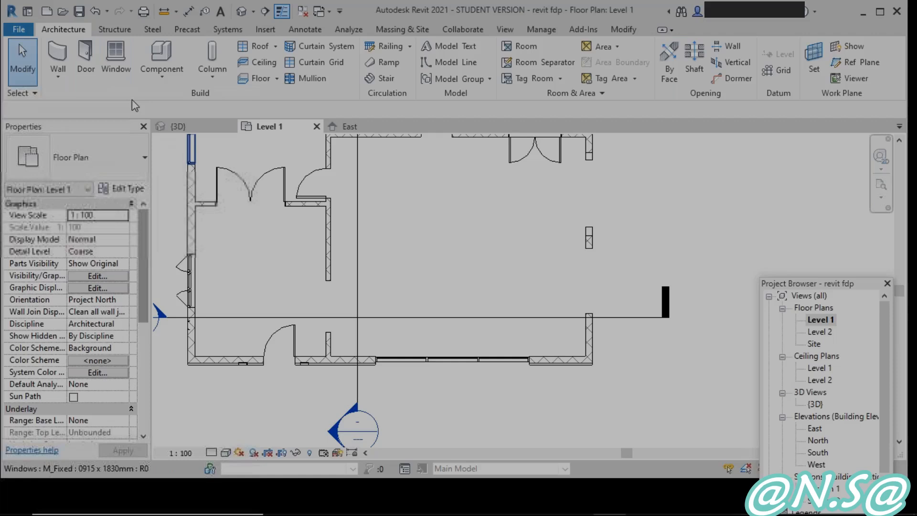
click(93, 70)
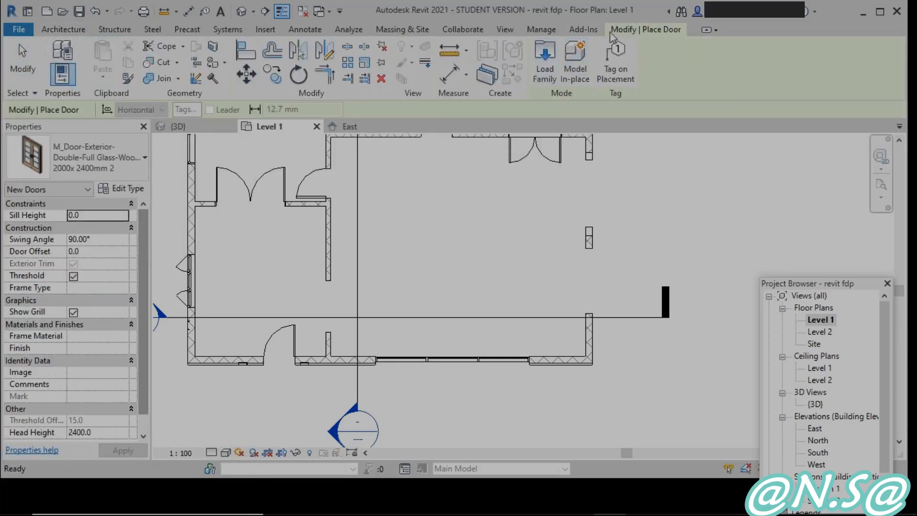
click(543, 77)
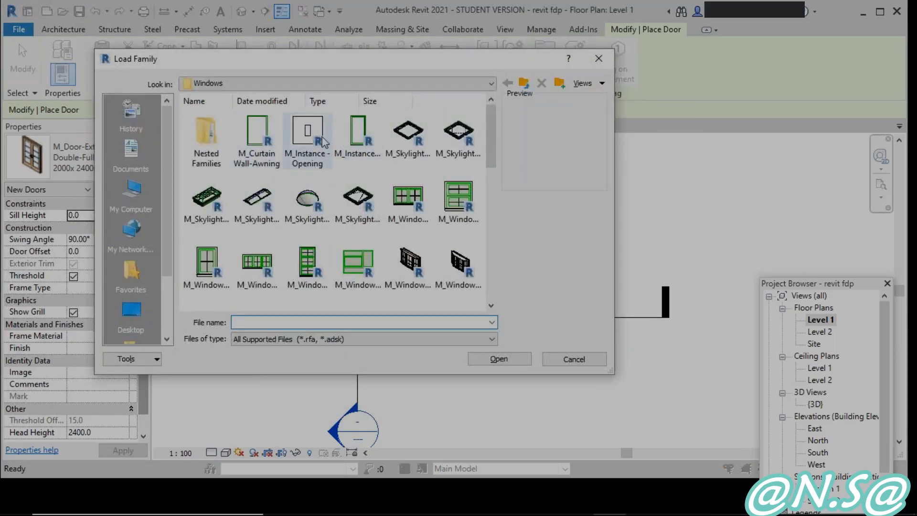
- Browse from the Windows family folder up to the Libraries folder containing the language-specific libraries
click(524, 84)
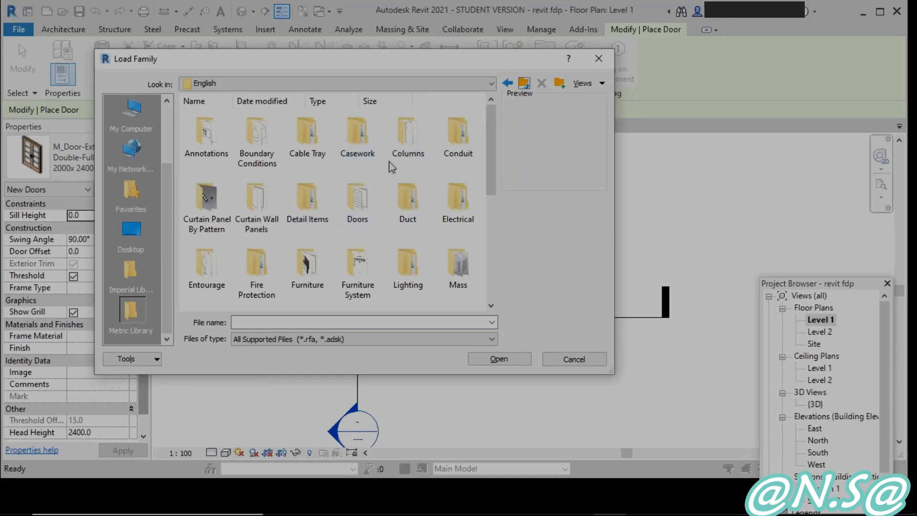
click(491, 84)
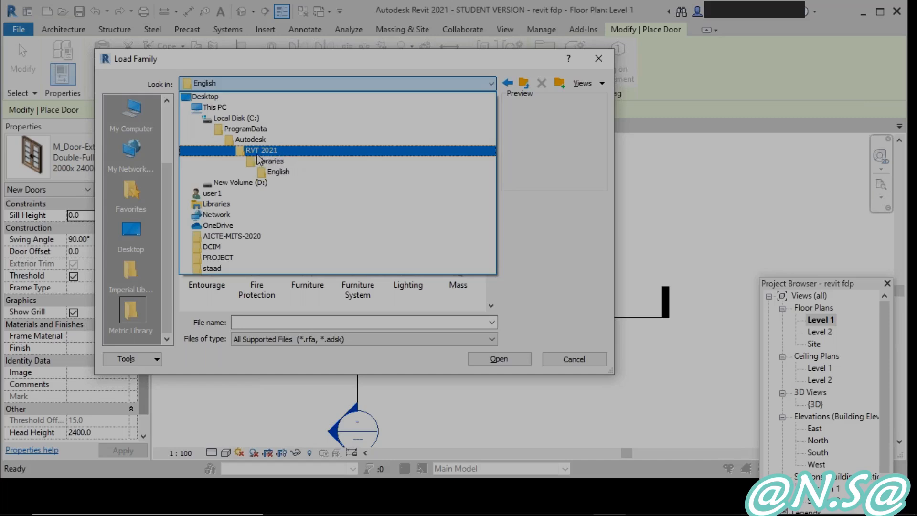
click(275, 175)
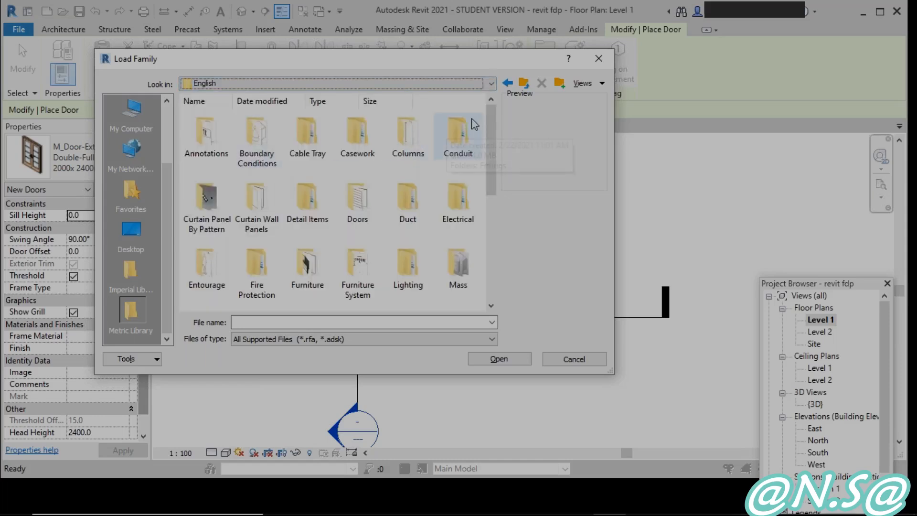
click(524, 84)
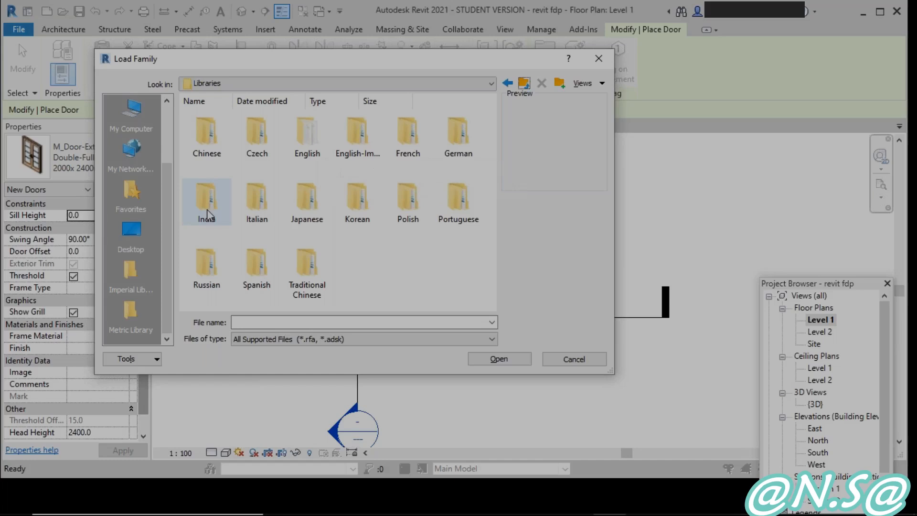
- Look through the structural precast folders of the French and Chinese libraries, returning to the Libraries folder
double_click(412, 144)
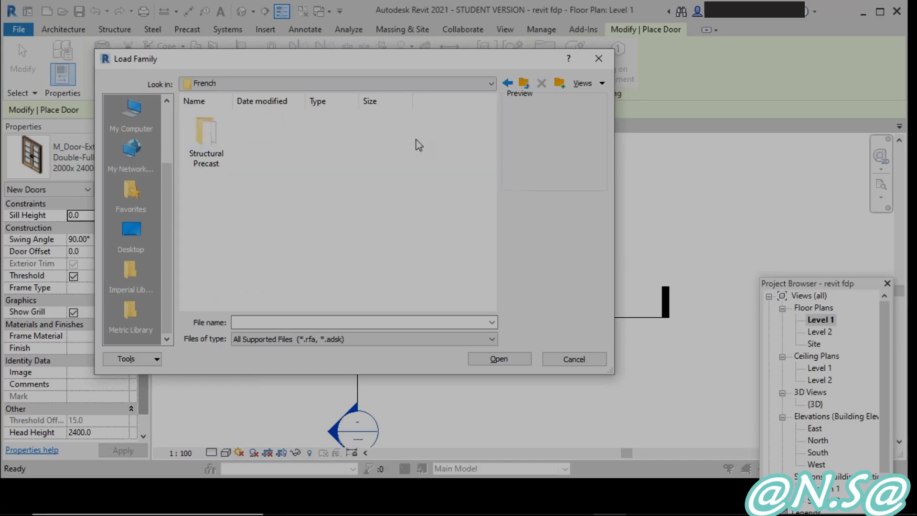
double_click(222, 147)
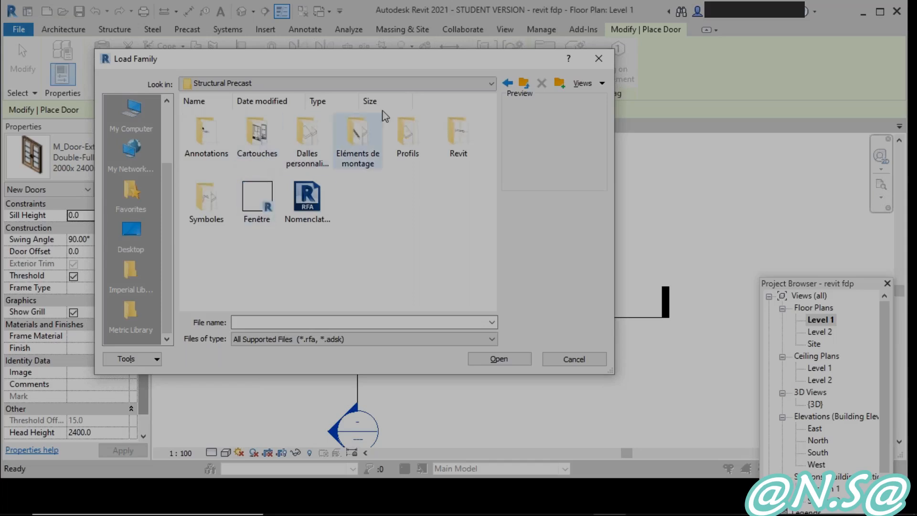
click(524, 84)
click(524, 83)
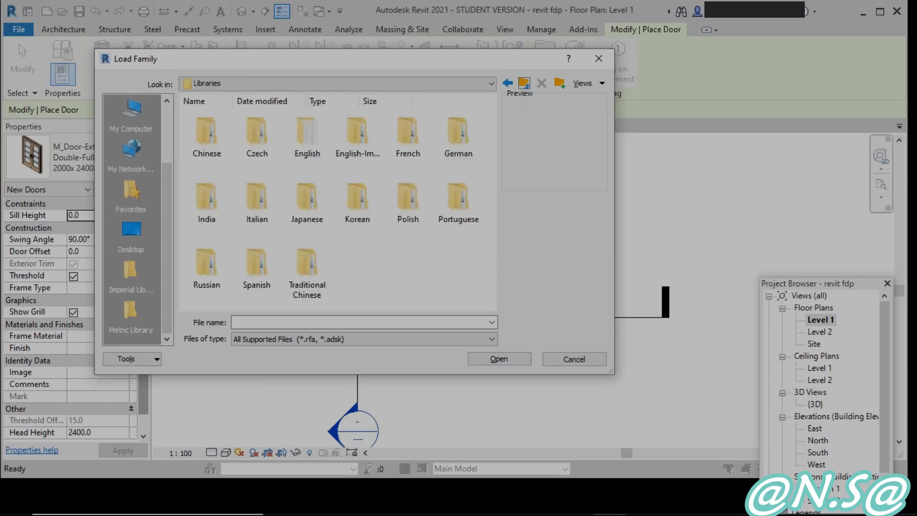
double_click(207, 136)
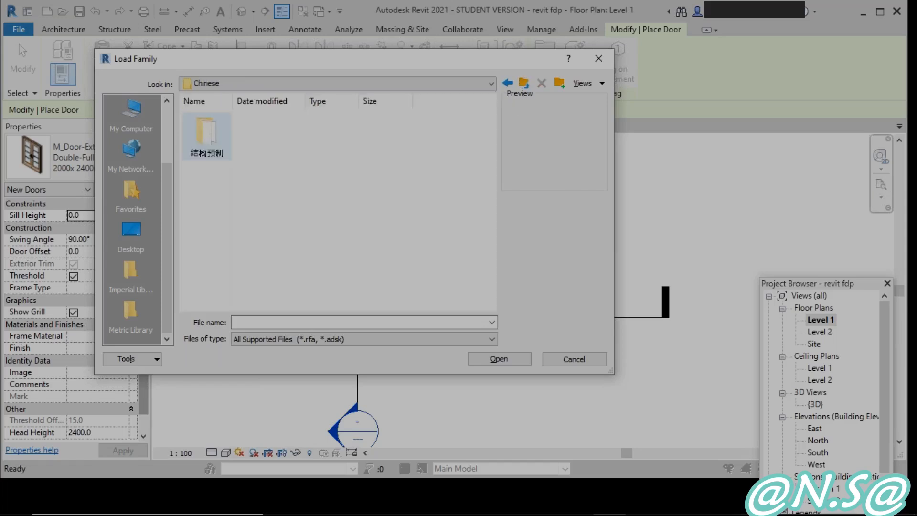
double_click(207, 136)
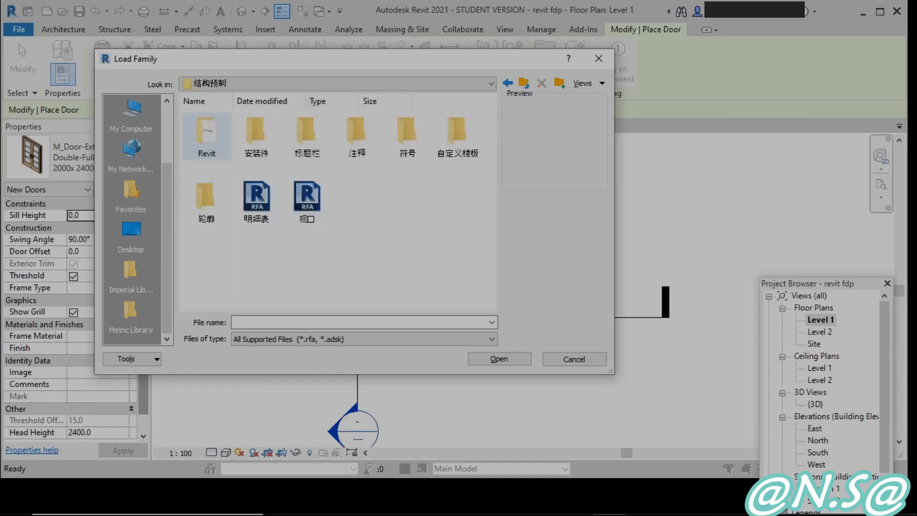
click(524, 85)
click(524, 84)
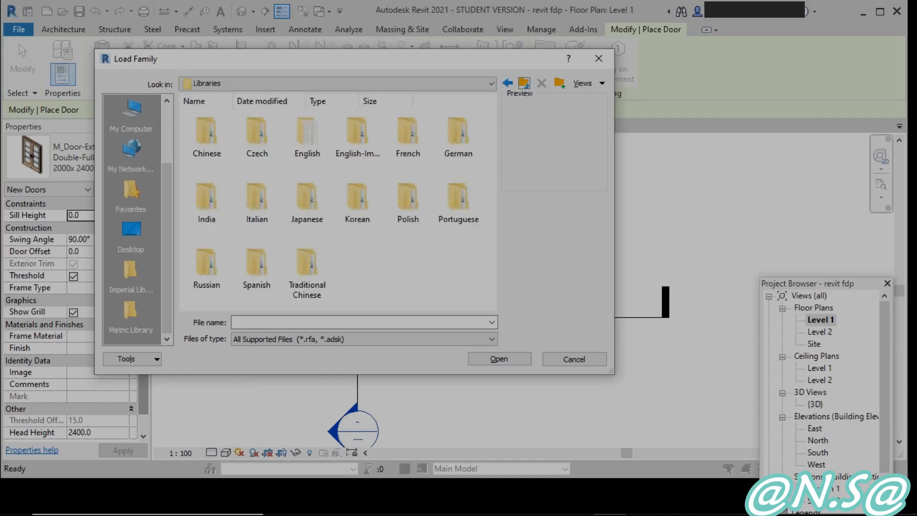
- Look through the German library's Fertigbeton folder and its Planköpfe subfolder, returning to the Libraries folder
double_click(459, 136)
click(193, 154)
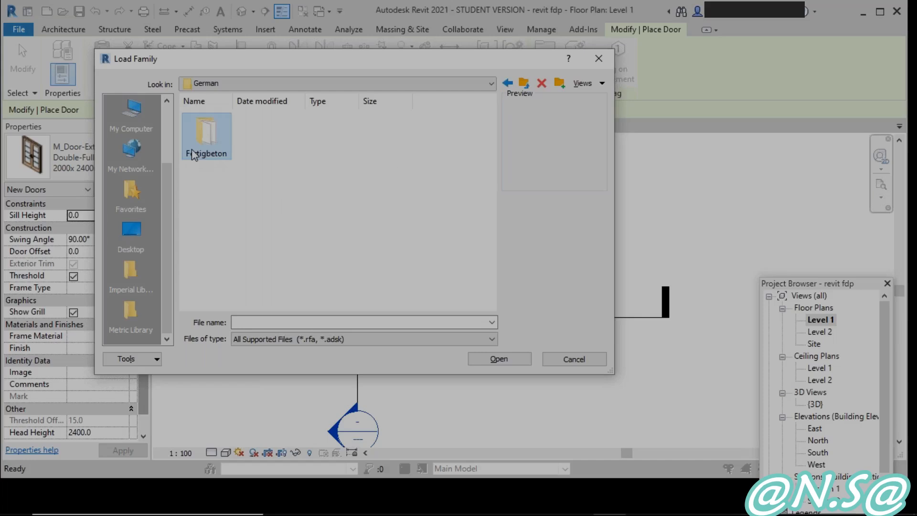
double_click(193, 154)
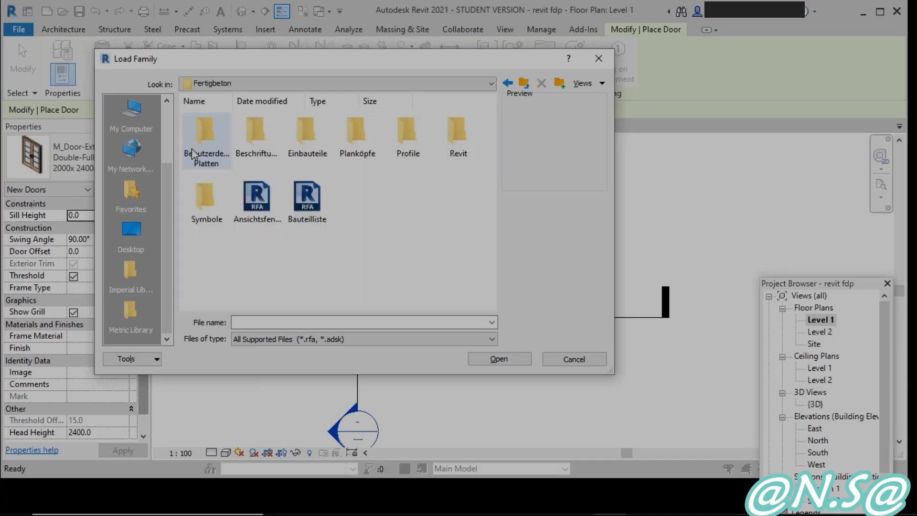
double_click(359, 136)
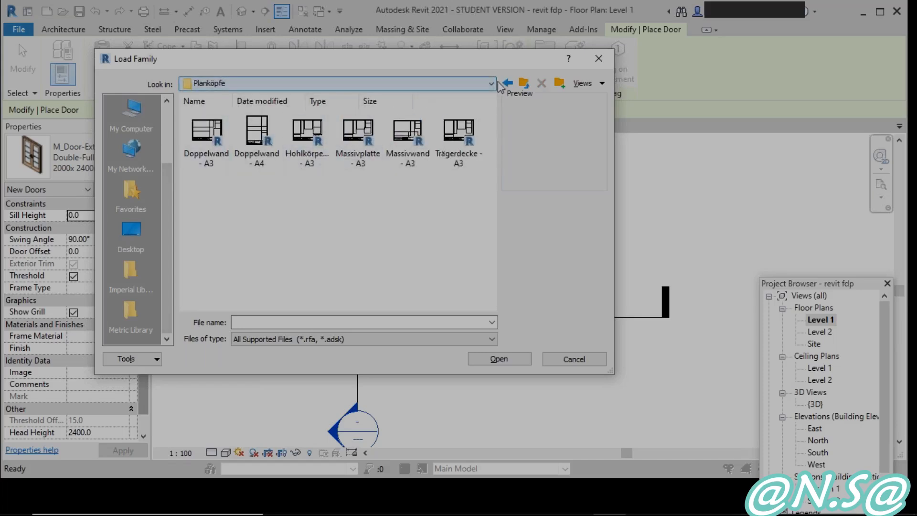
click(524, 83)
click(524, 83)
click(524, 83)
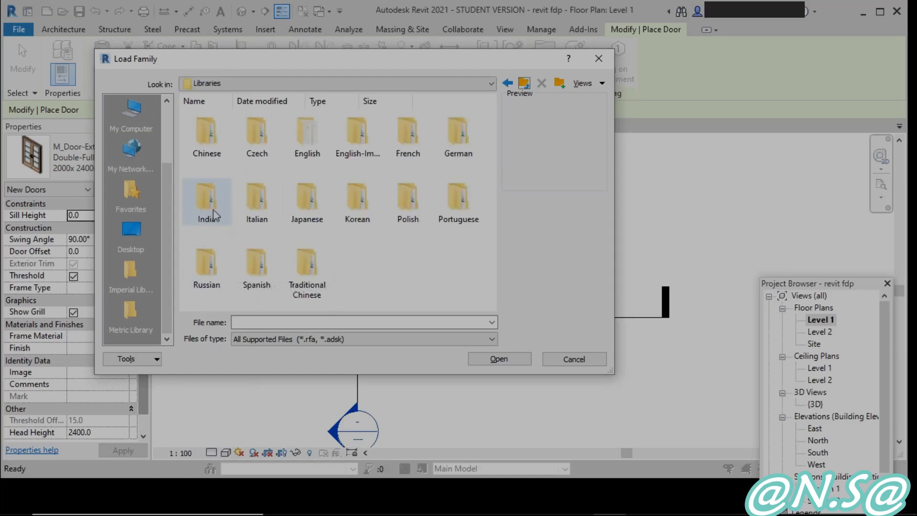
- Examine the family category folders and folder path of the English library, and close the family loading dialog
double_click(304, 139)
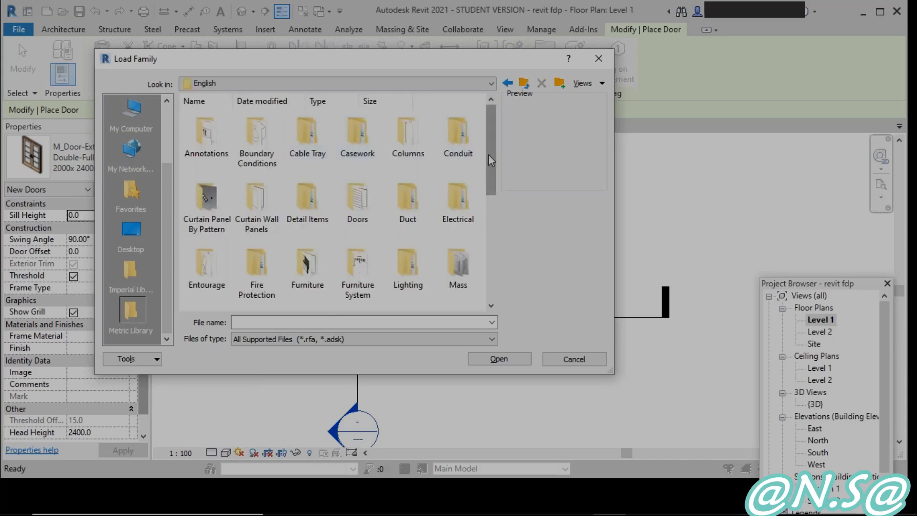
mouse_move(489, 154)
mouse_down()
mouse_move(483, 265)
mouse_move(487, 172)
mouse_up()
click(469, 86)
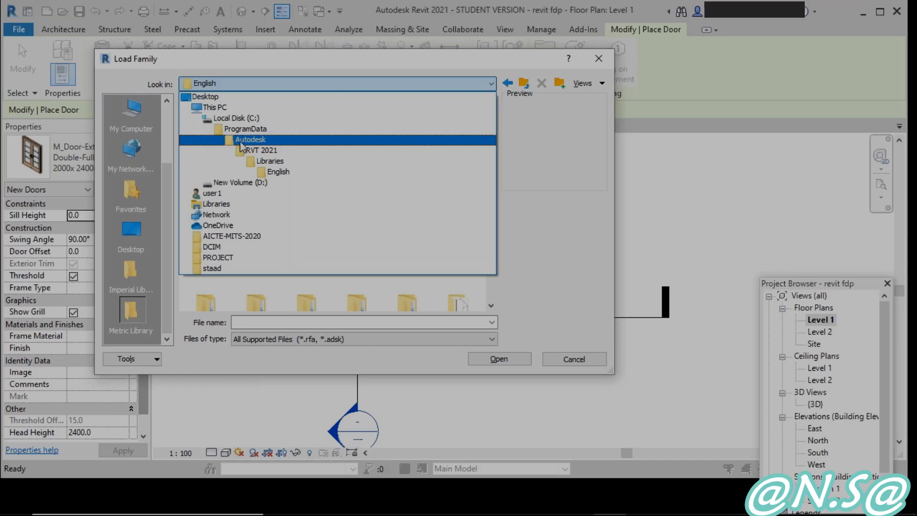
click(600, 62)
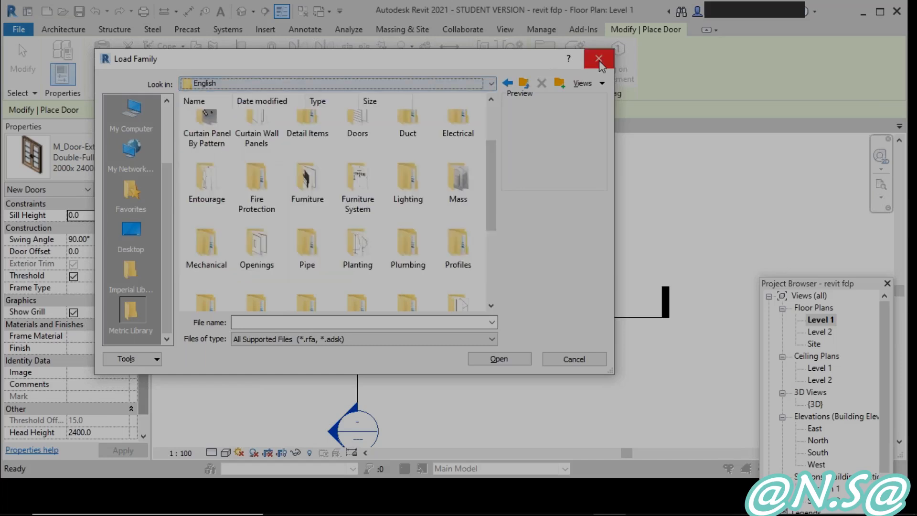
click(599, 61)
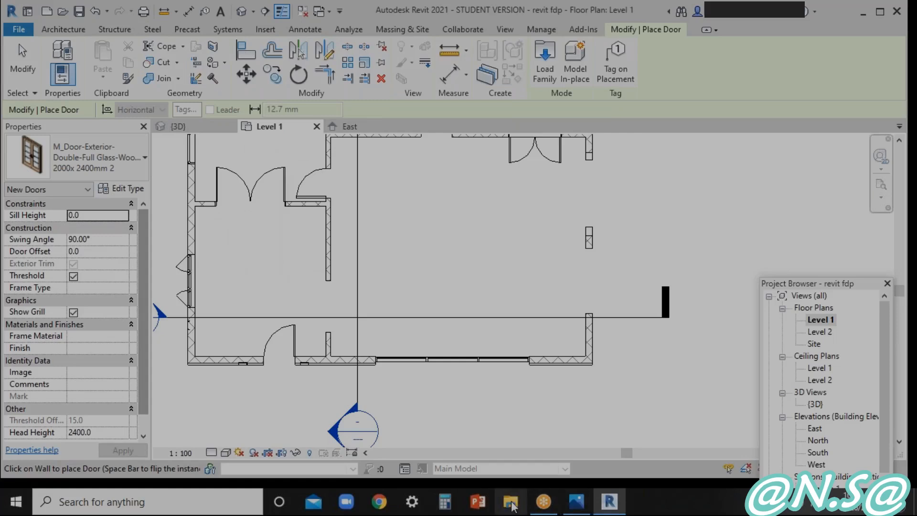
- Switch to File Explorer and open the Program Files\Autodesk\Revit 2021 folder on the C: drive
click(499, 501)
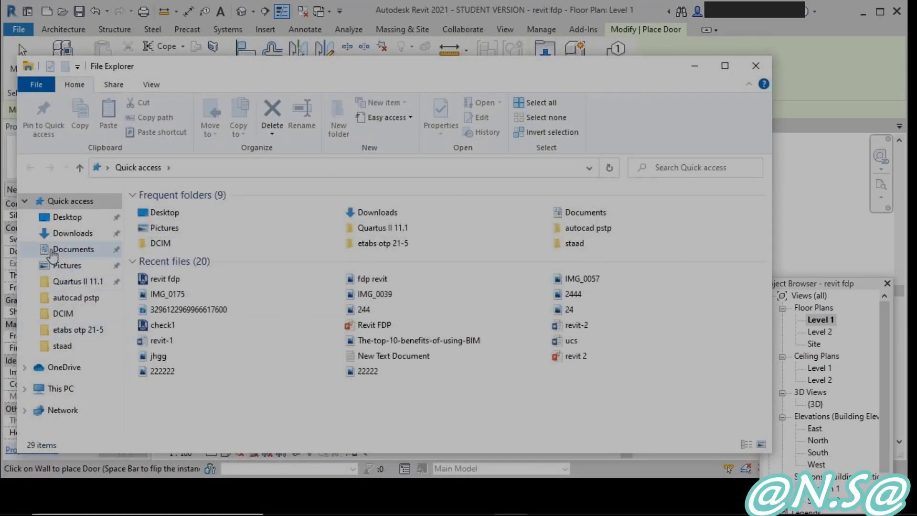
click(60, 388)
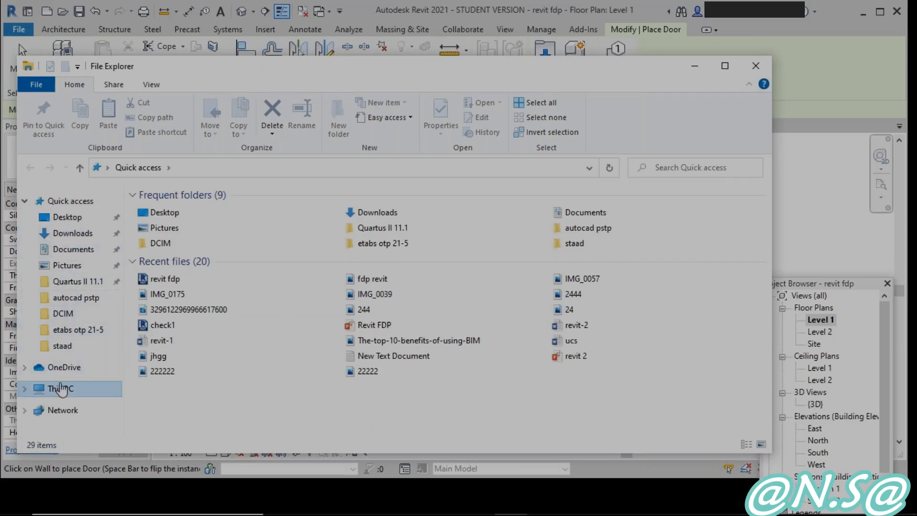
double_click(368, 362)
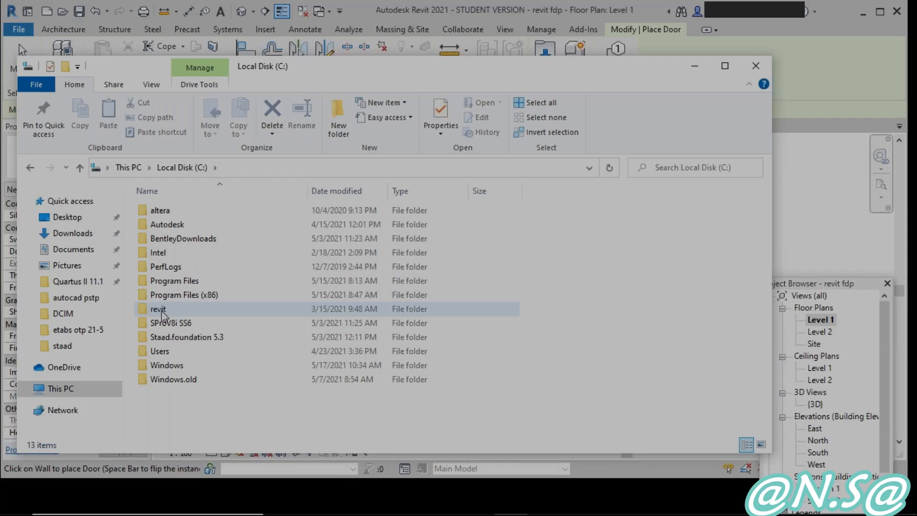
double_click(160, 283)
double_click(164, 226)
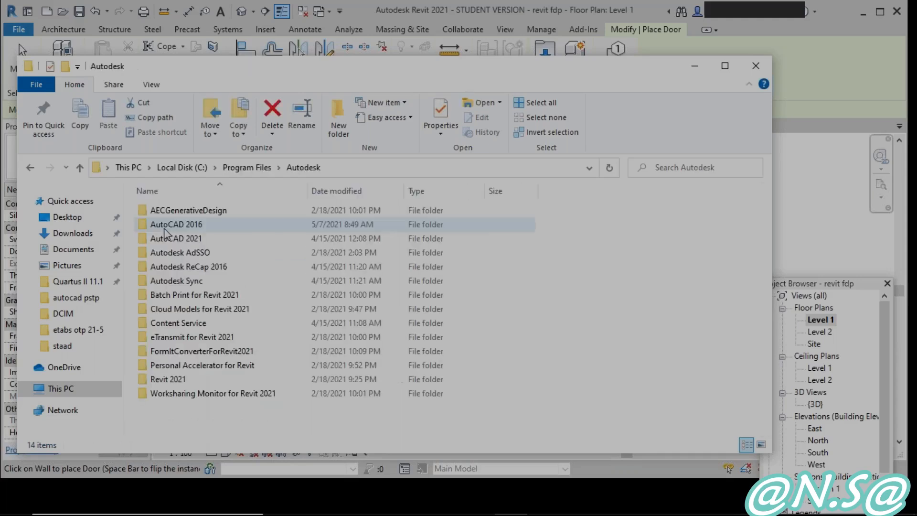
double_click(163, 381)
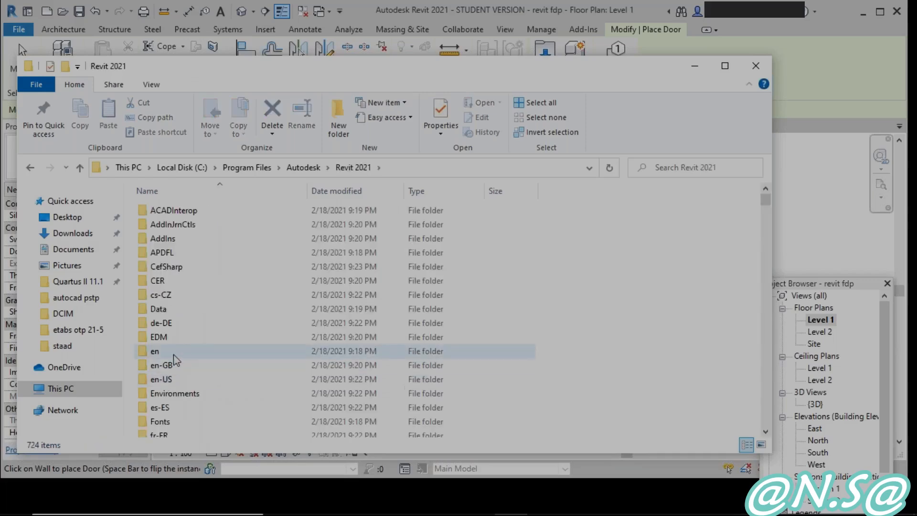
- Look through the contents of the Revit 2021 program folder and close File Explorer
scroll(174, 359, down, 3)
scroll(175, 360, down, 10)
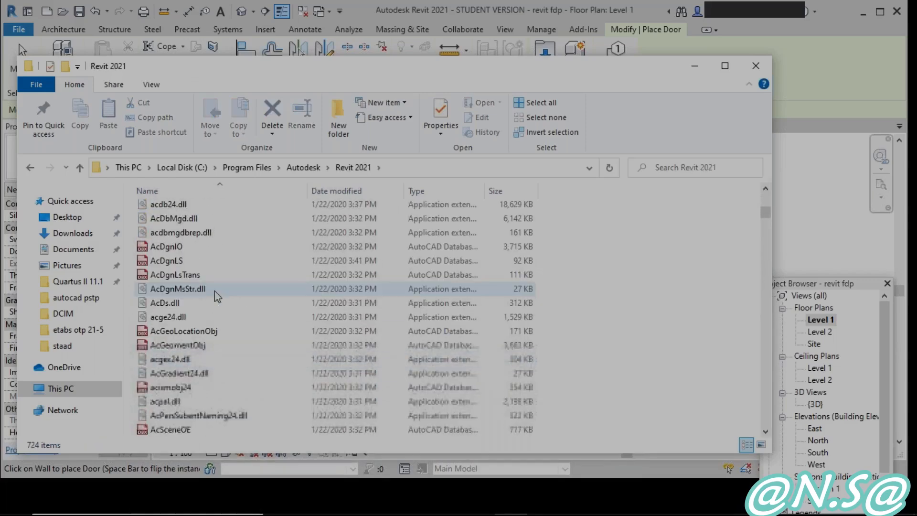
scroll(225, 355, up, 3)
scroll(225, 356, up, 15)
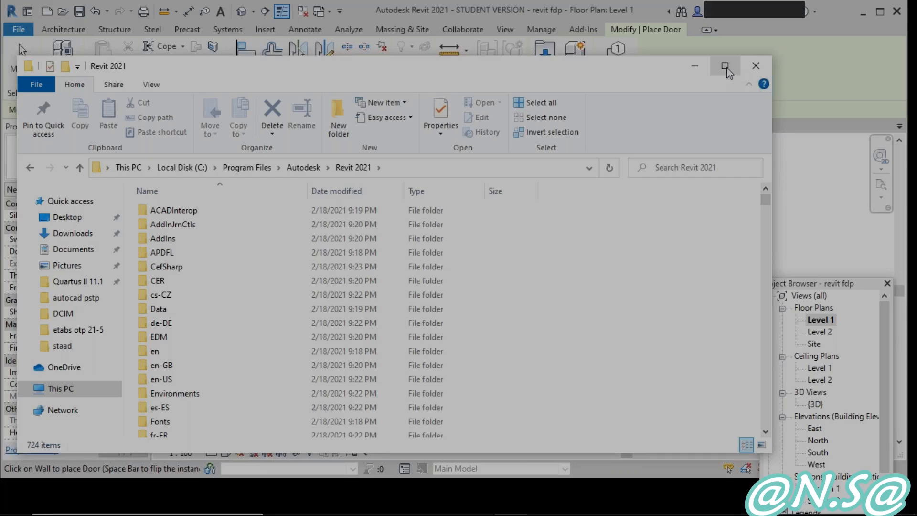
click(756, 66)
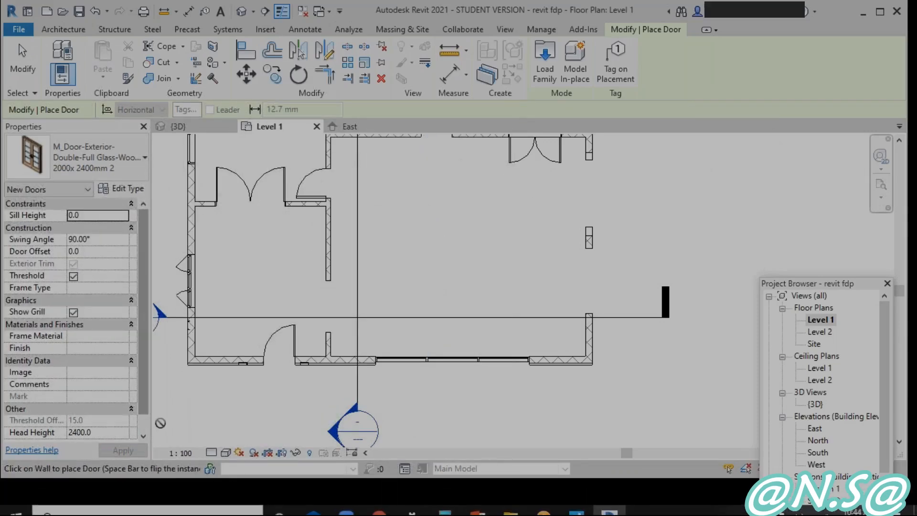
- Start loading a door family again and check the folder path of the Windows family folder
click(544, 61)
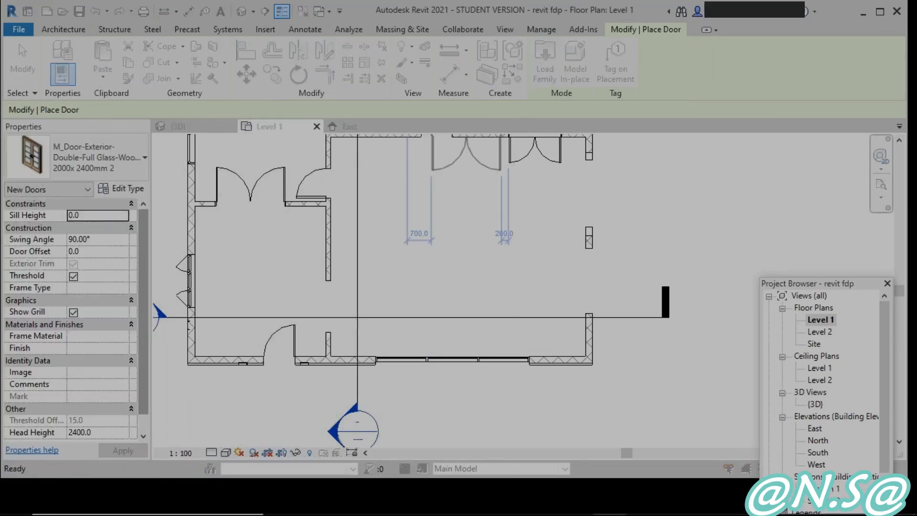
click(491, 83)
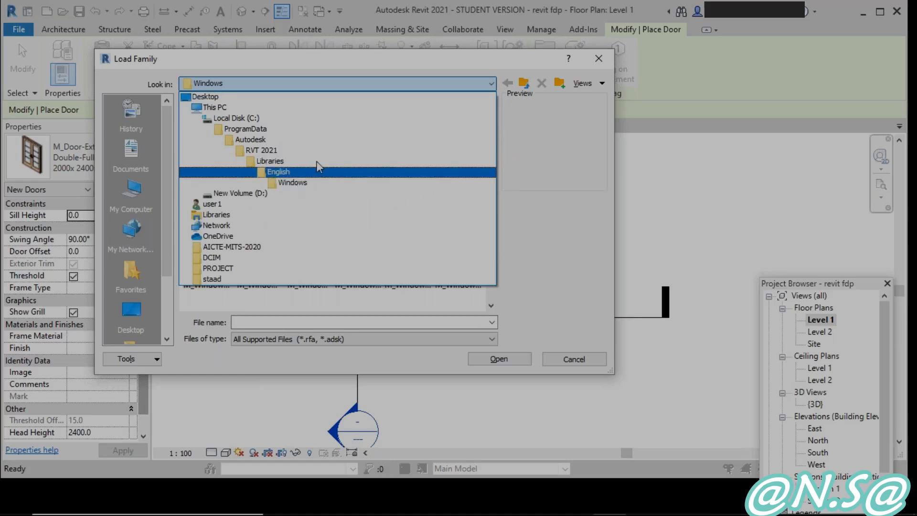
click(524, 85)
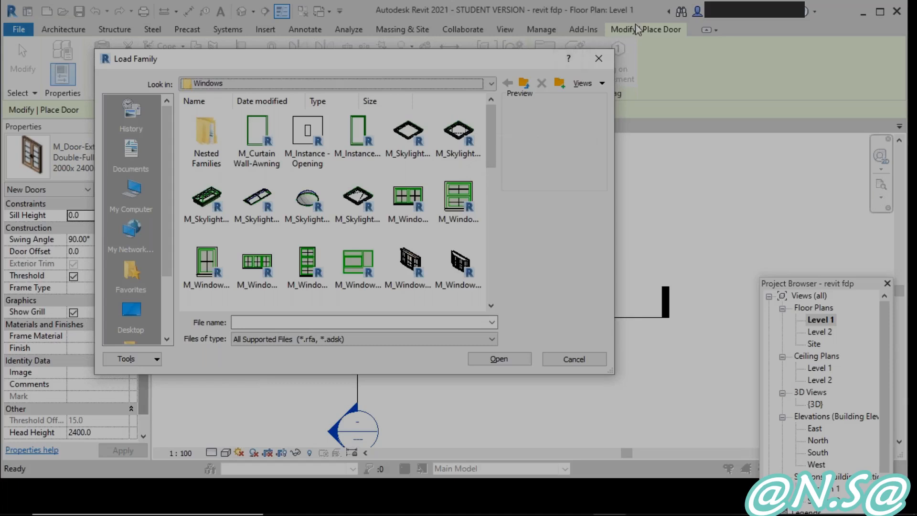
click(646, 15)
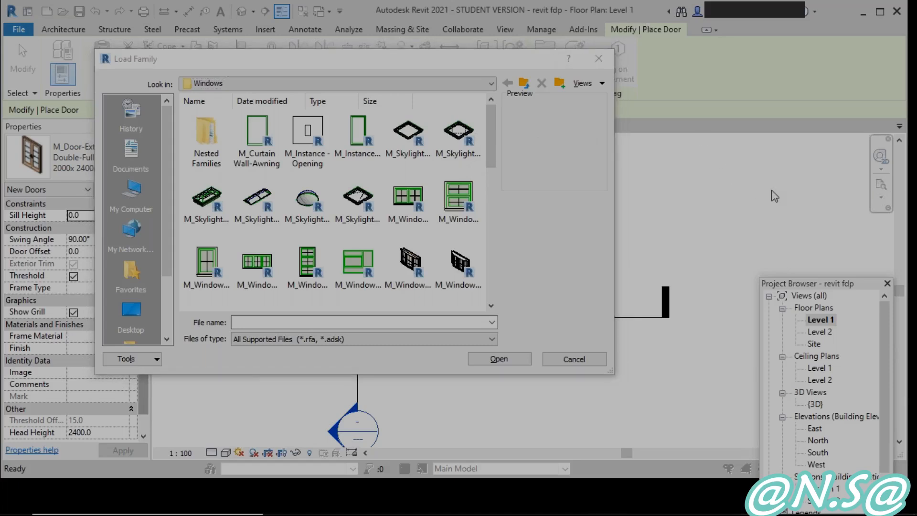